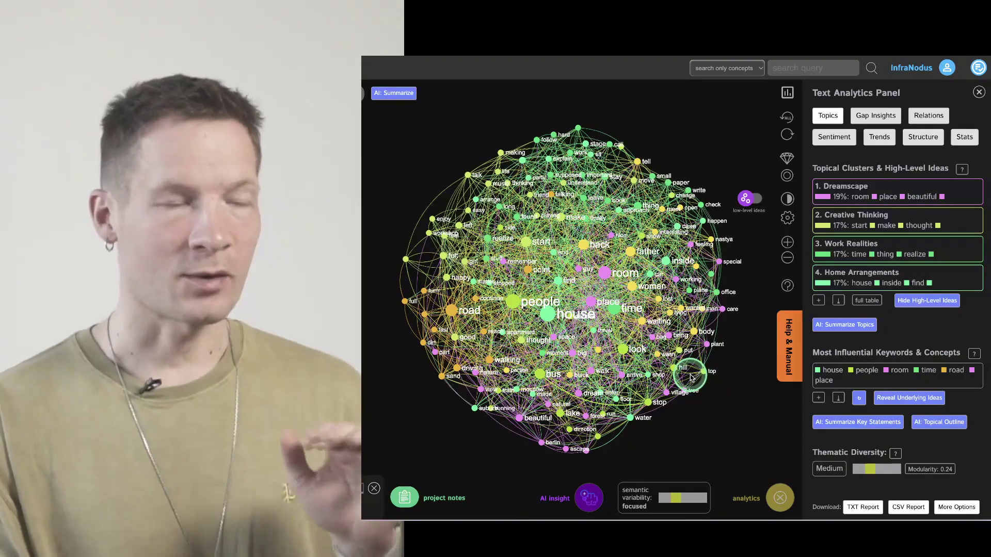
# Inspect the connections of the "house" and "time" concepts one after the other, clearing each selection.
pyautogui.click(548, 315)
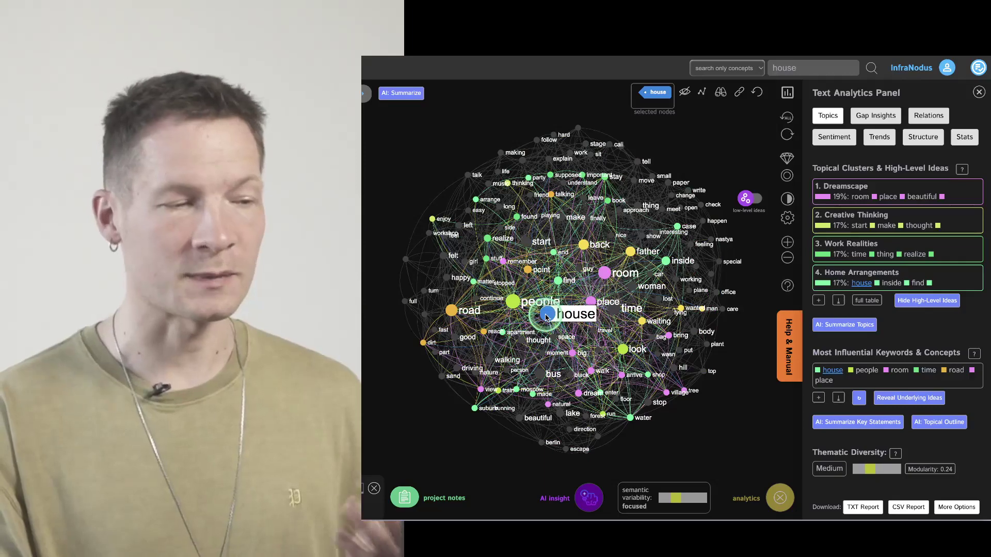
pyautogui.click(547, 315)
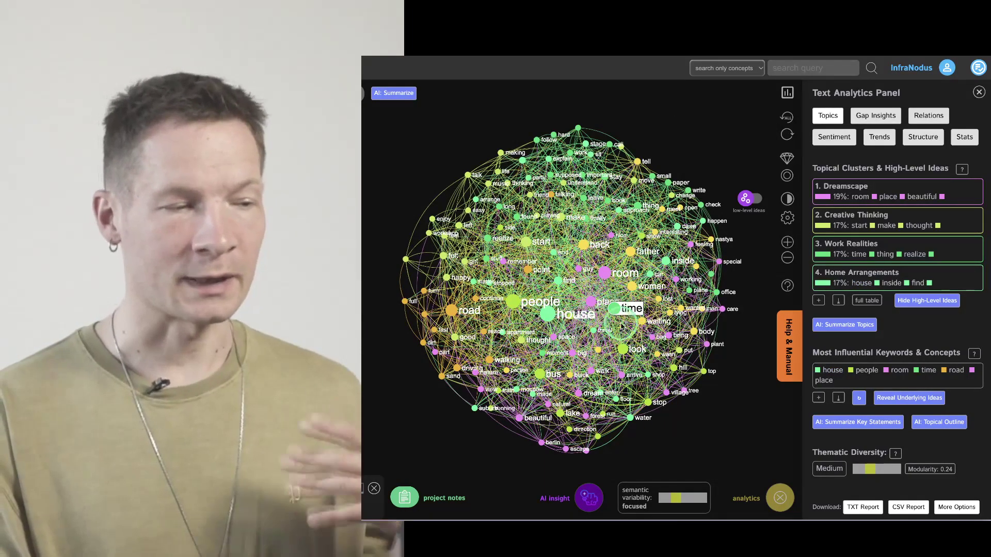
pyautogui.click(614, 310)
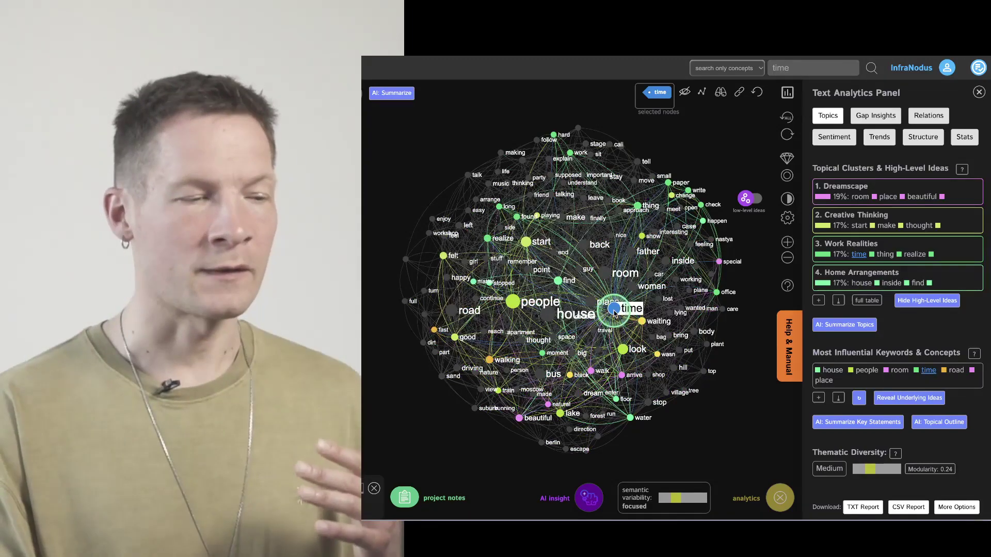
pyautogui.click(614, 311)
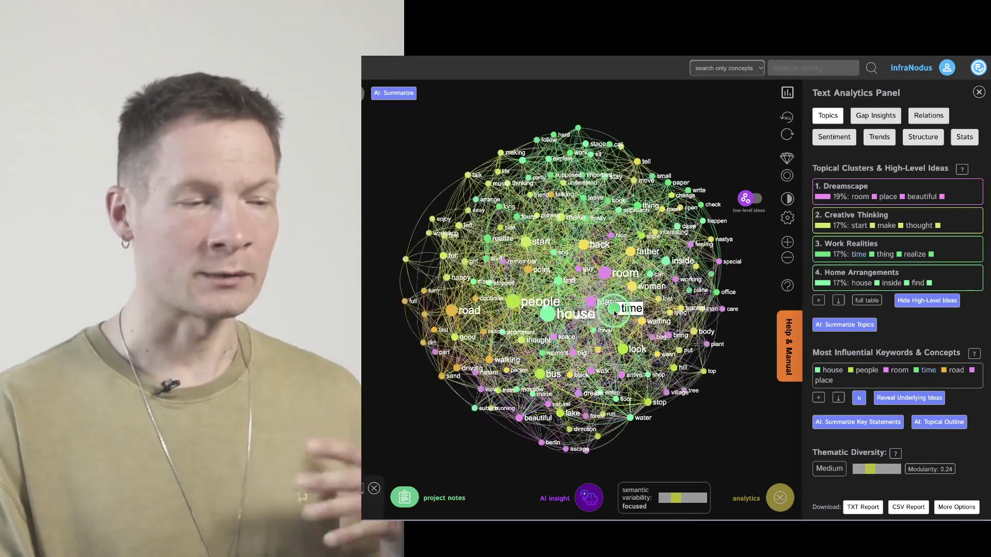
# Examine the concepts connected to "waiting" in the graph and clear the selection.
pyautogui.click(642, 322)
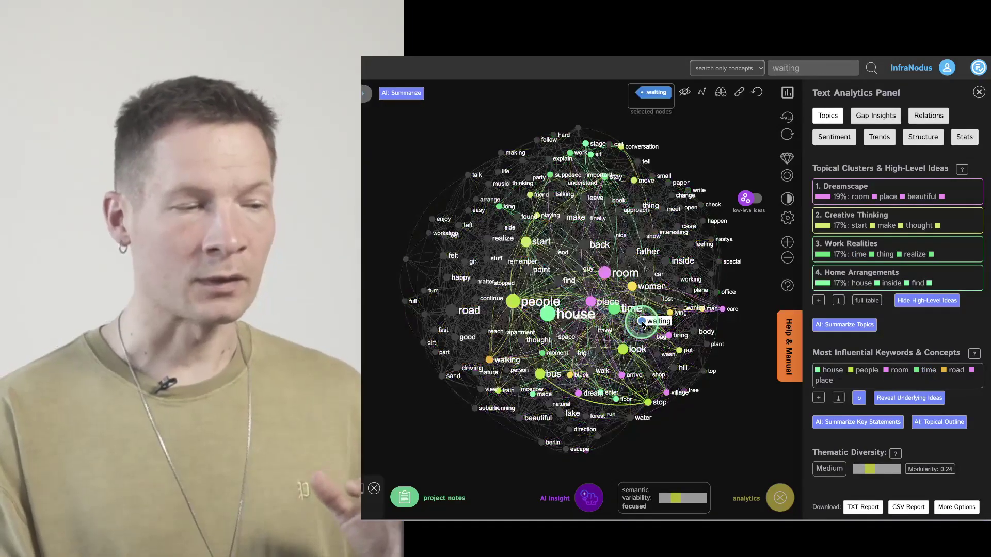
pyautogui.scroll(3, 644, 322)
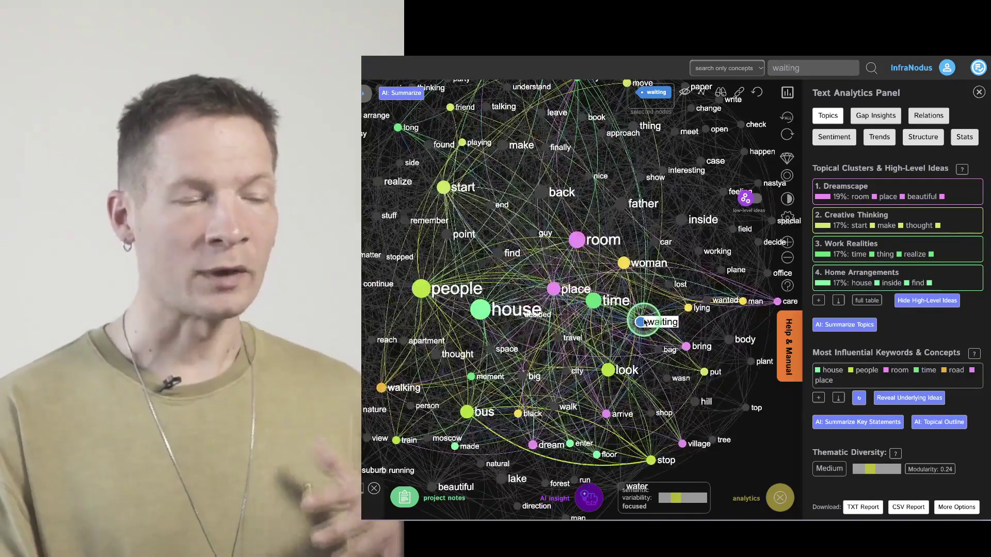
pyautogui.scroll(-4, 643, 323)
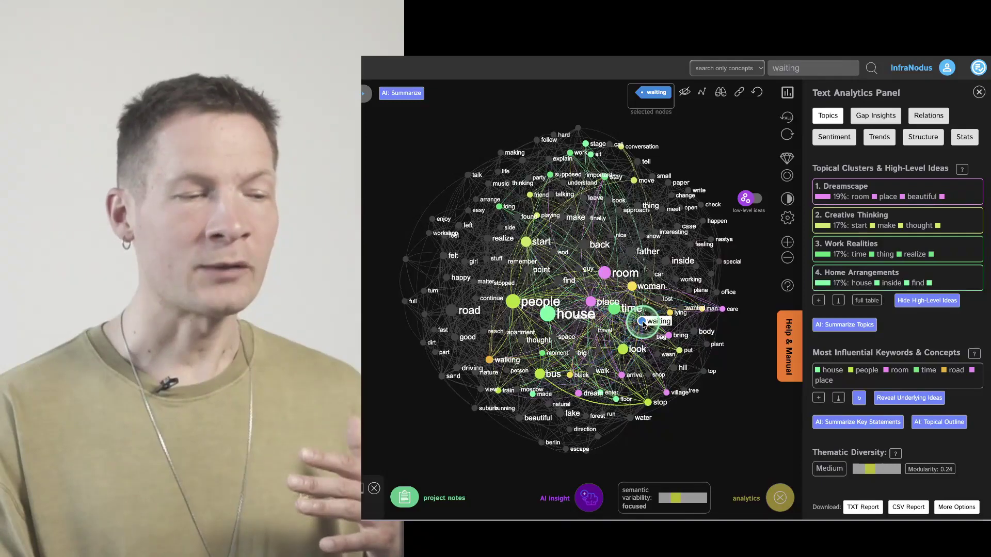
pyautogui.click(643, 323)
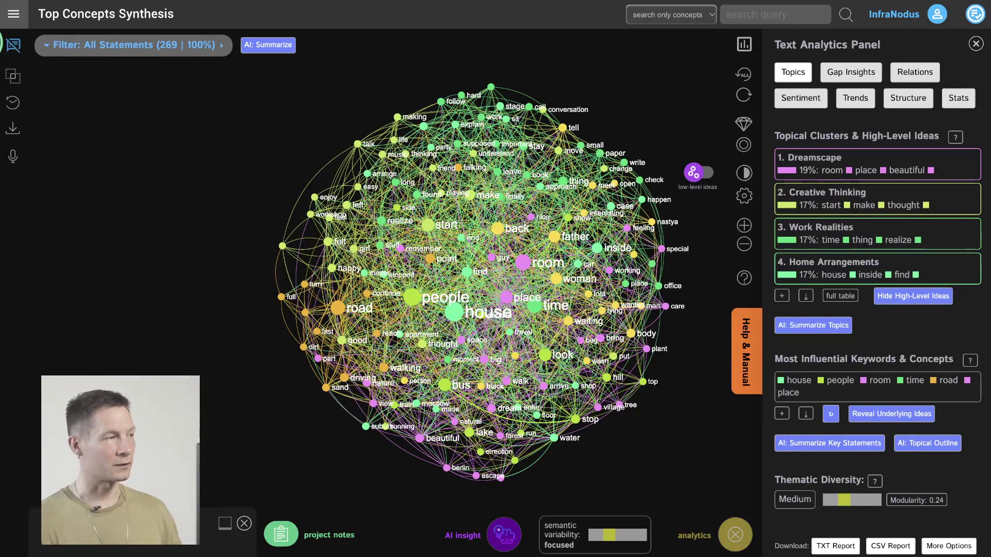
# Look through the list of private graphs, close it, and inspect the centre of the concept graph up close.
pyautogui.click(14, 19)
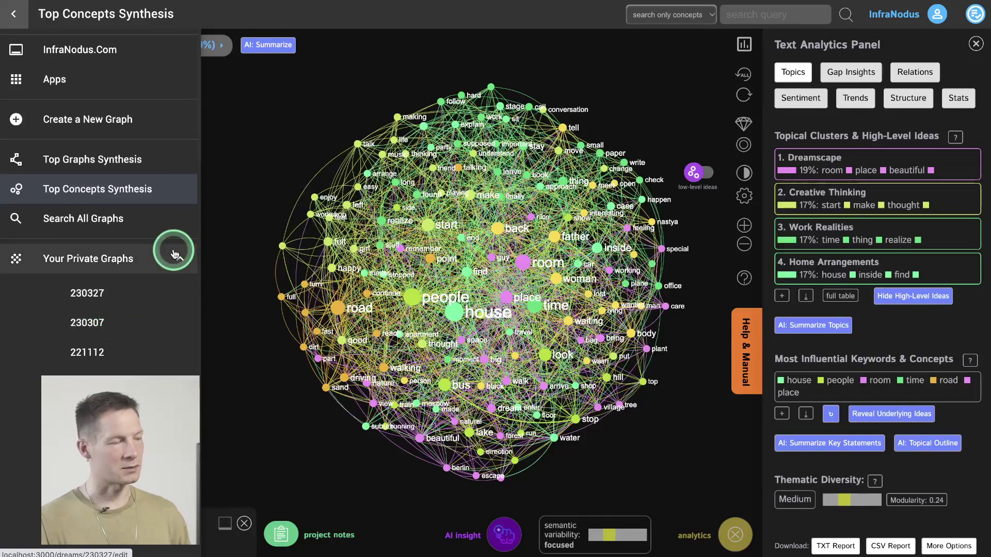
pyautogui.click(17, 19)
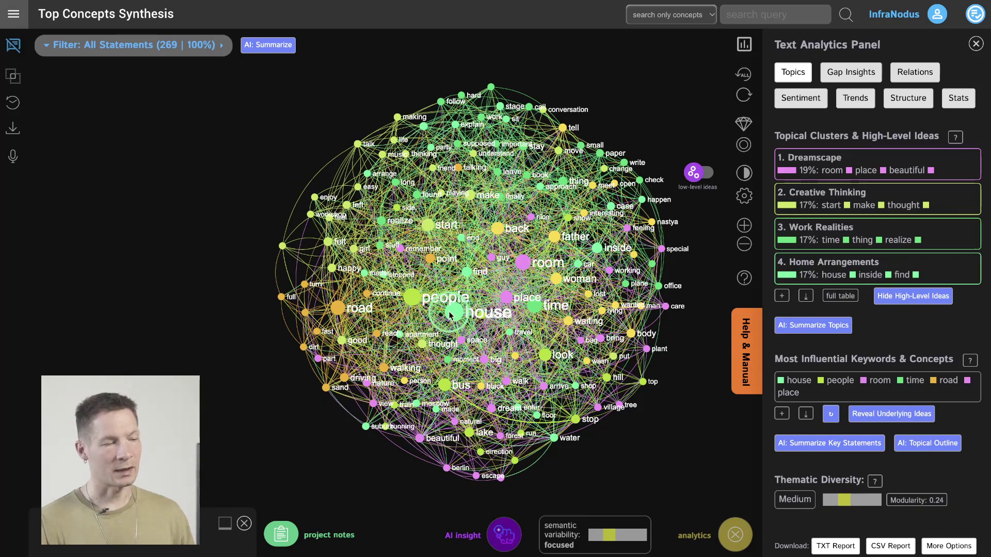
pyautogui.scroll(3, 490, 279)
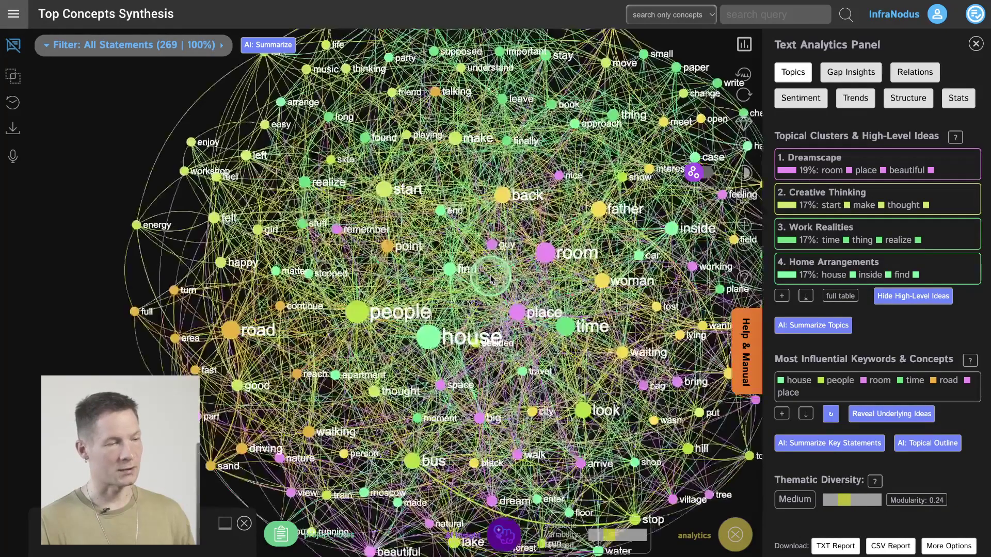
pyautogui.scroll(-3, 490, 279)
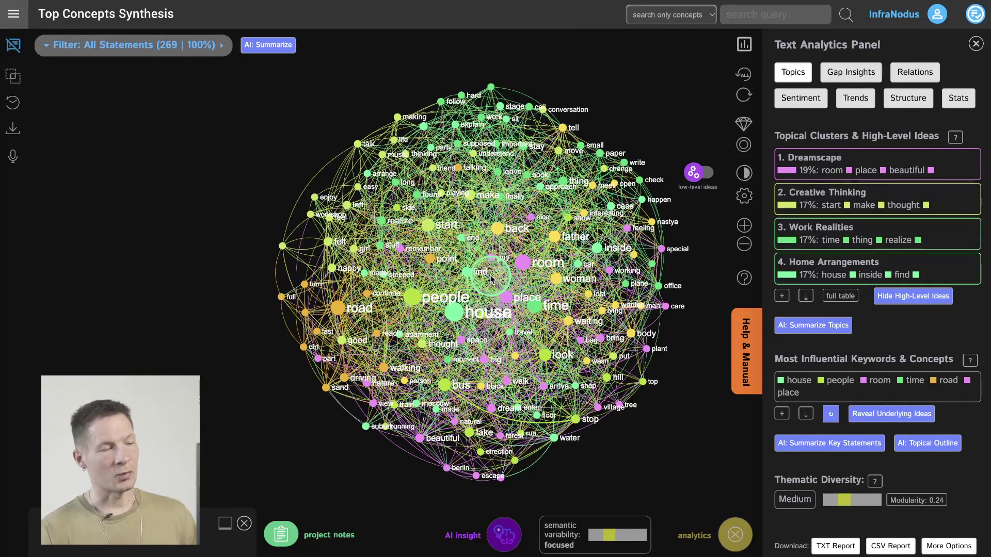
# Filter the graph by the concepts "house" and "people" to view their shared connections, and deselect both.
pyautogui.click(453, 314)
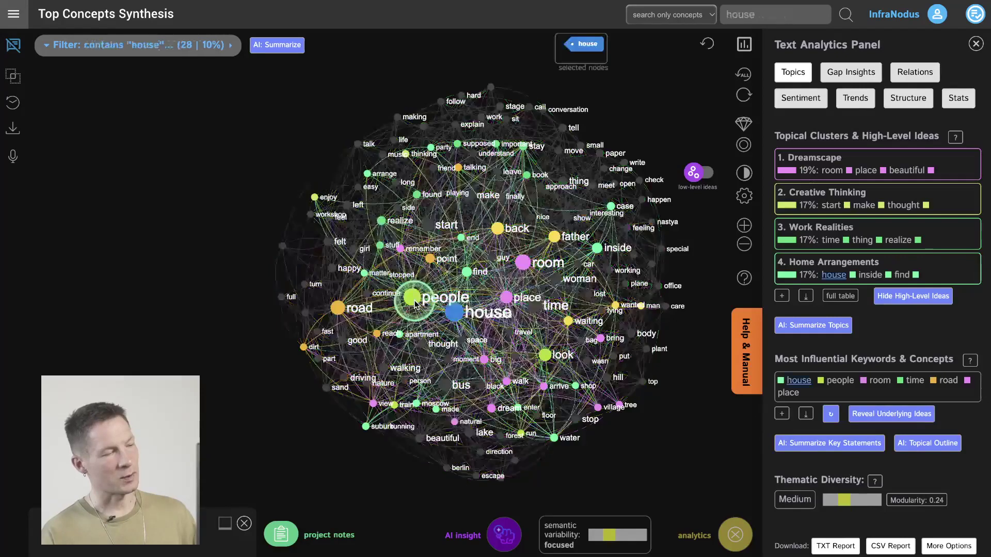
pyautogui.click(415, 300)
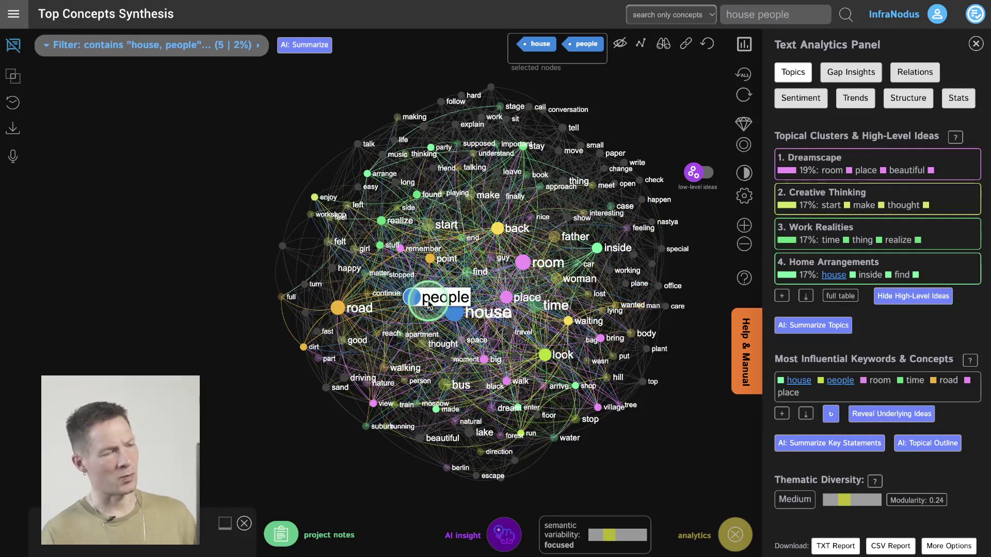
pyautogui.click(429, 304)
pyautogui.click(455, 313)
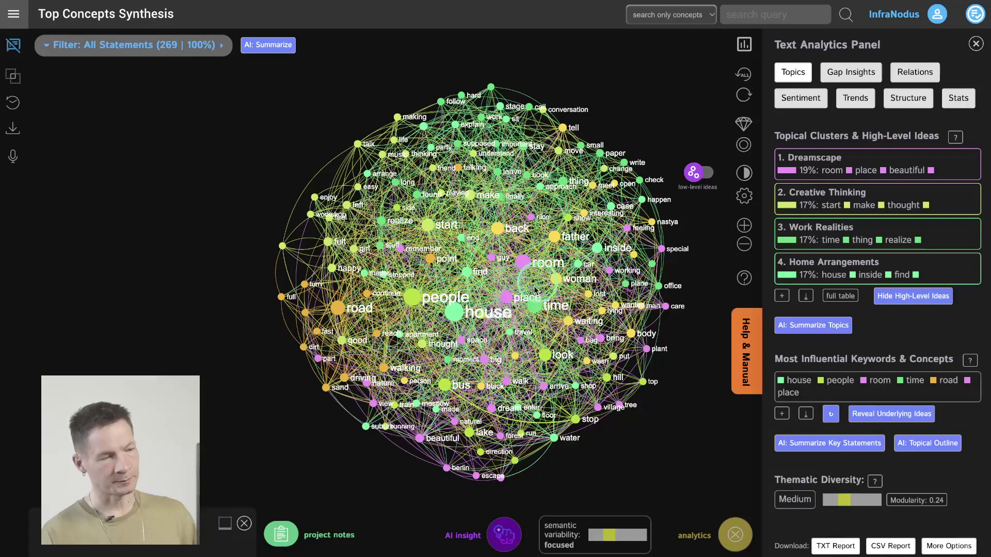
# Isolate the Dreamscape topic cluster in the graph for viewing and clear the topic filter.
pyautogui.click(911, 159)
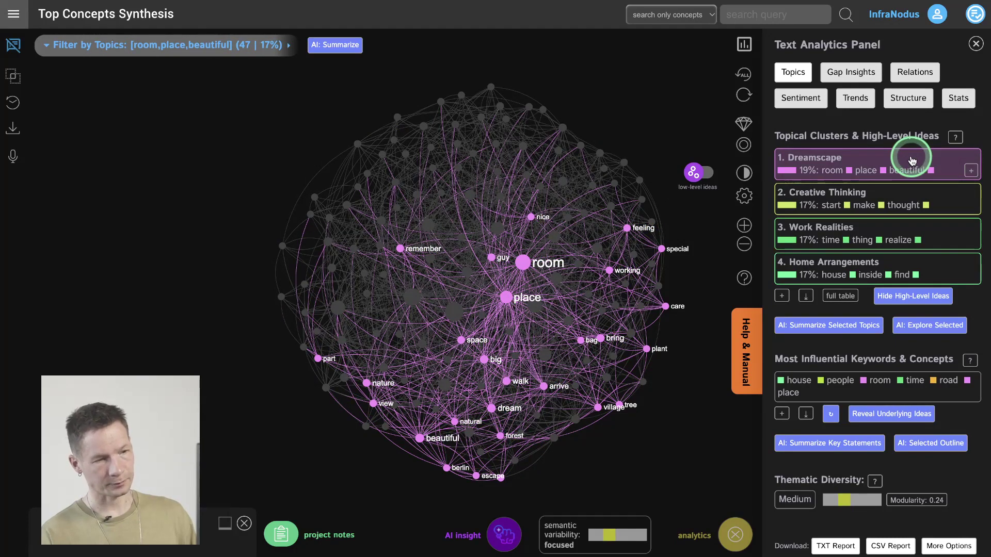
pyautogui.click(911, 160)
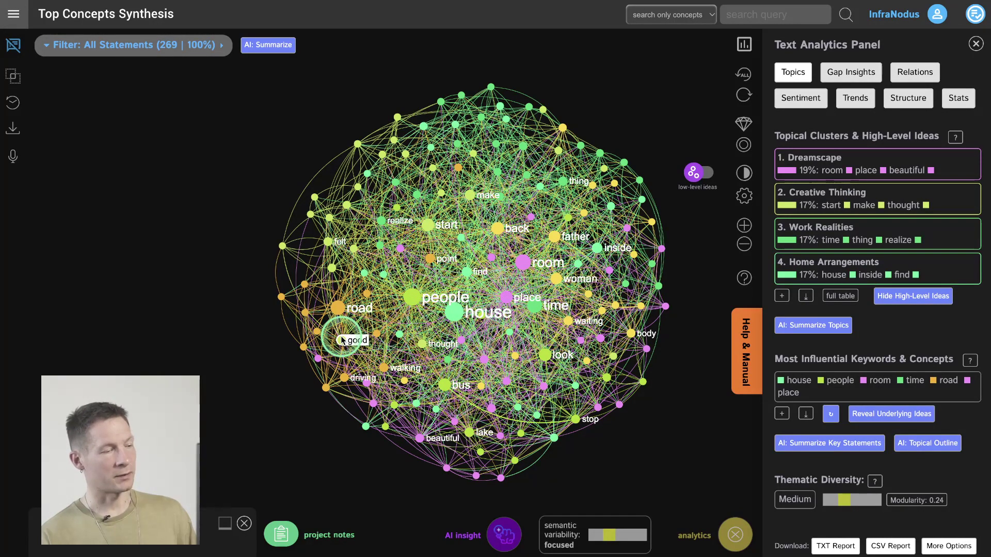
pyautogui.scroll(3, 342, 339)
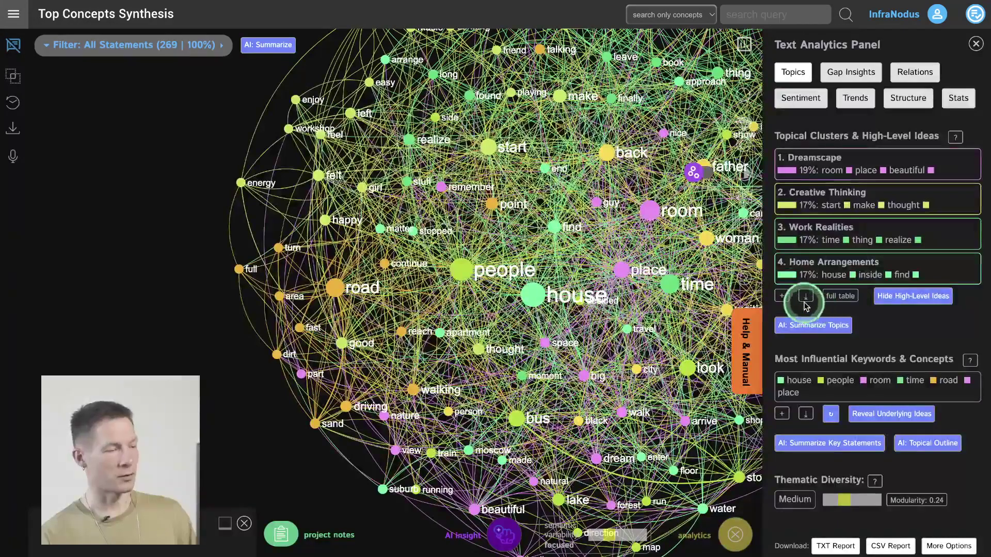
# Expand the list of topical clusters to show all topics, and briefly isolate the Road Adventures cluster in the graph.
pyautogui.click(782, 296)
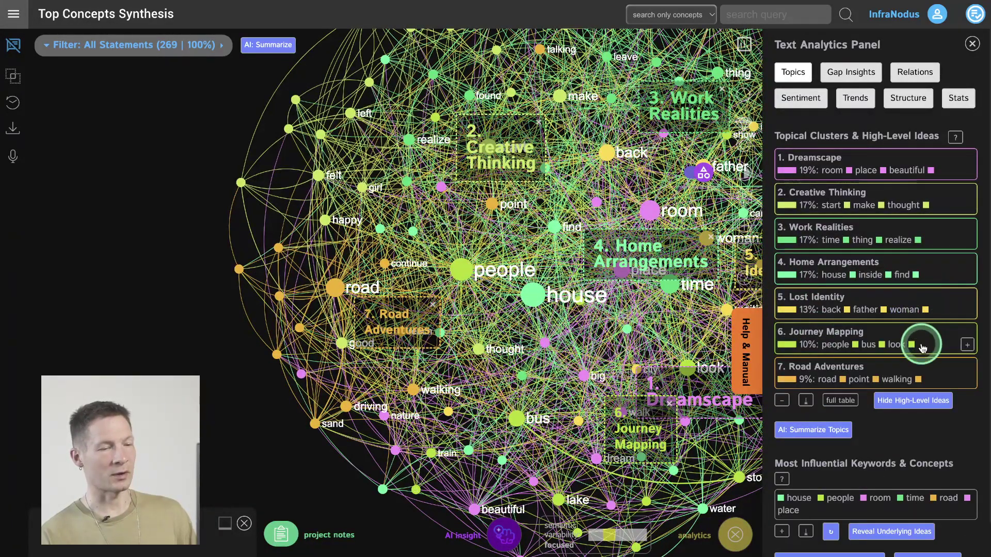
pyautogui.click(904, 371)
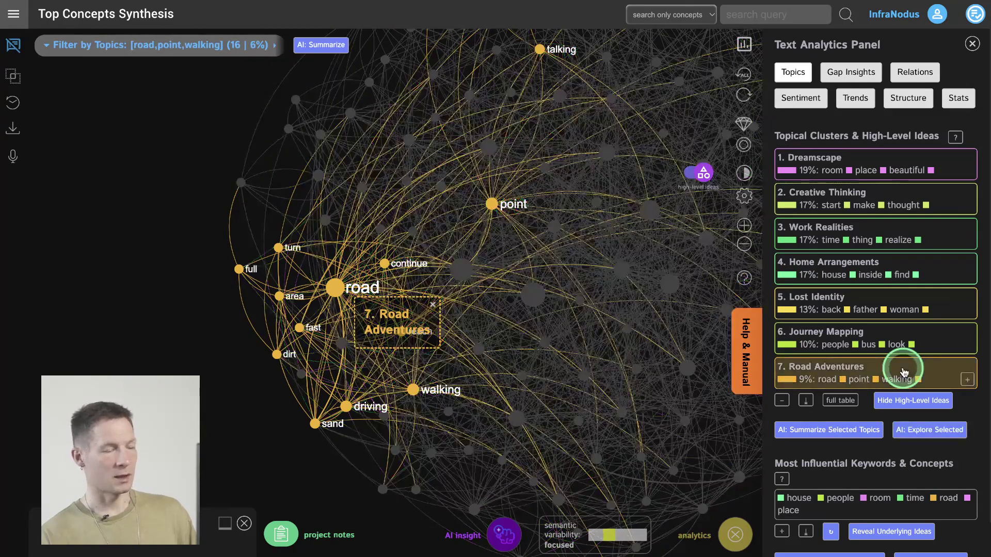
pyautogui.click(904, 371)
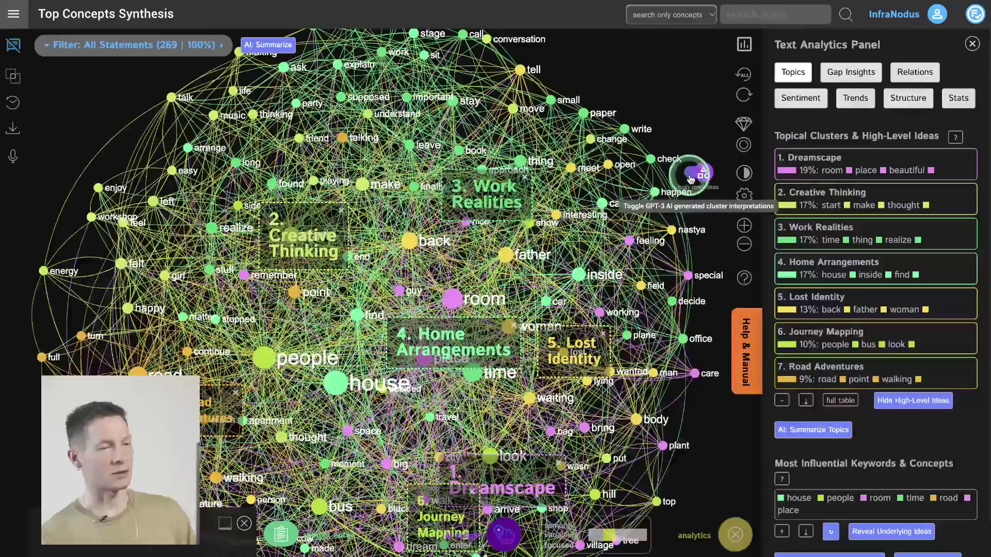
pyautogui.click(692, 178)
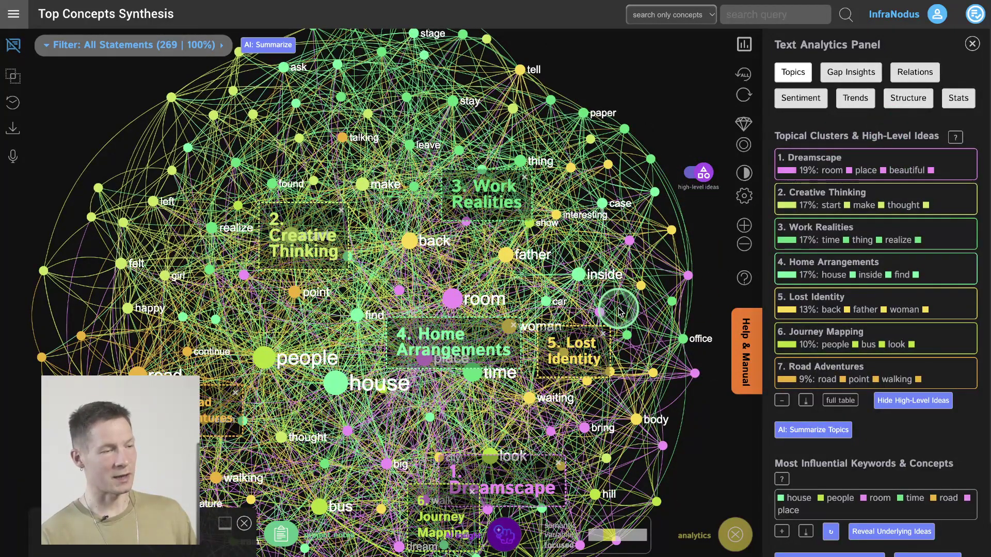
pyautogui.scroll(-5, 618, 310)
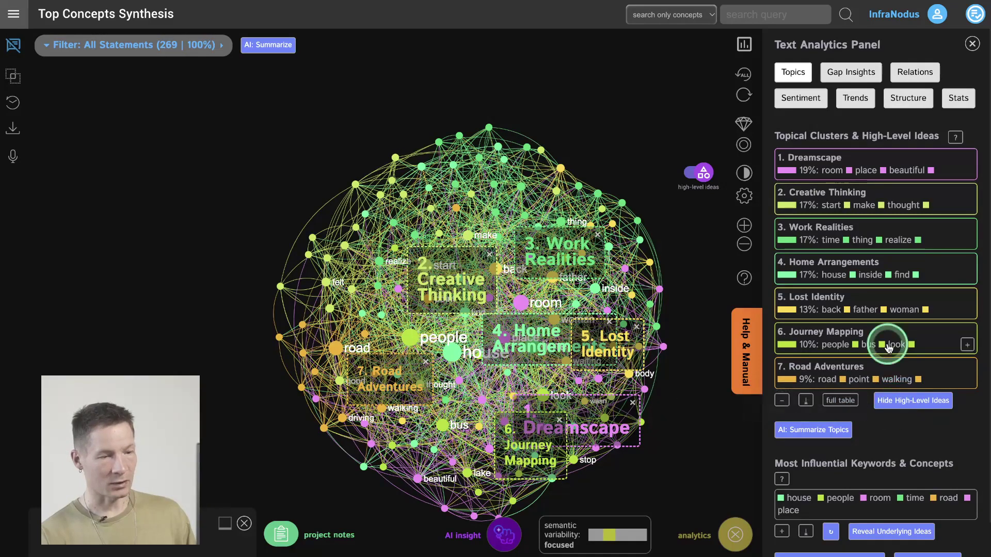
# Isolate the Road Adventures cluster and select its concepts "road", "continue" and "reach" in the graph.
pyautogui.click(883, 371)
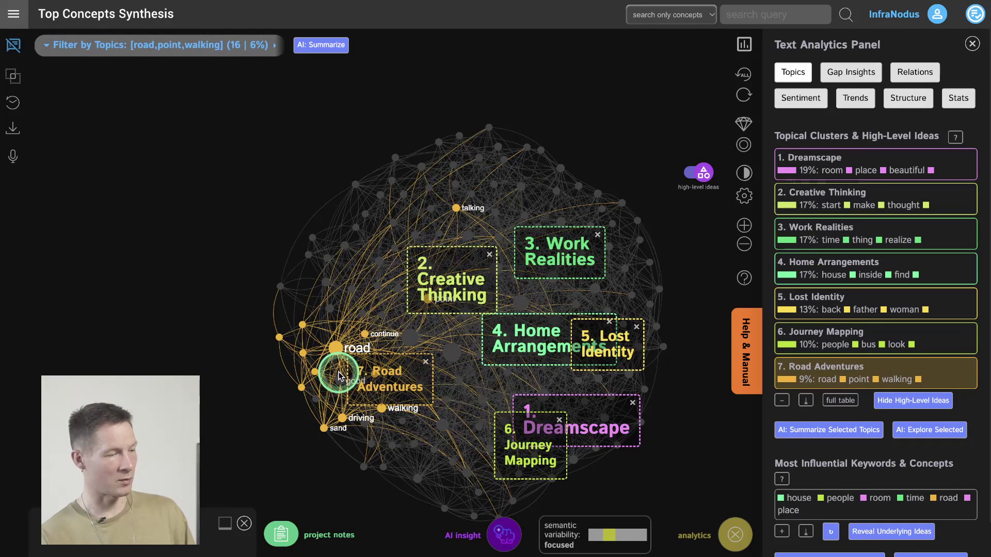
pyautogui.scroll(3, 337, 375)
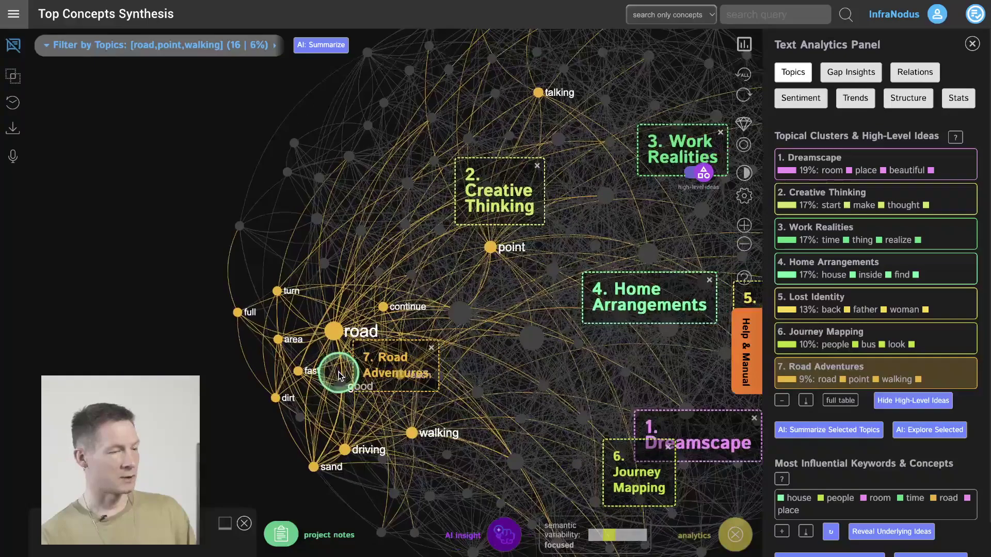
pyautogui.click(334, 333)
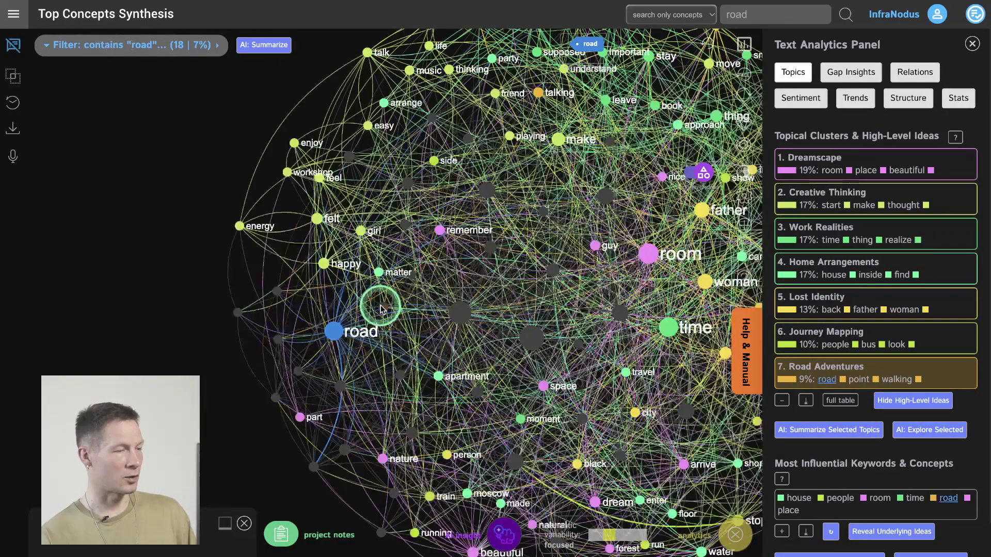
pyautogui.click(382, 307)
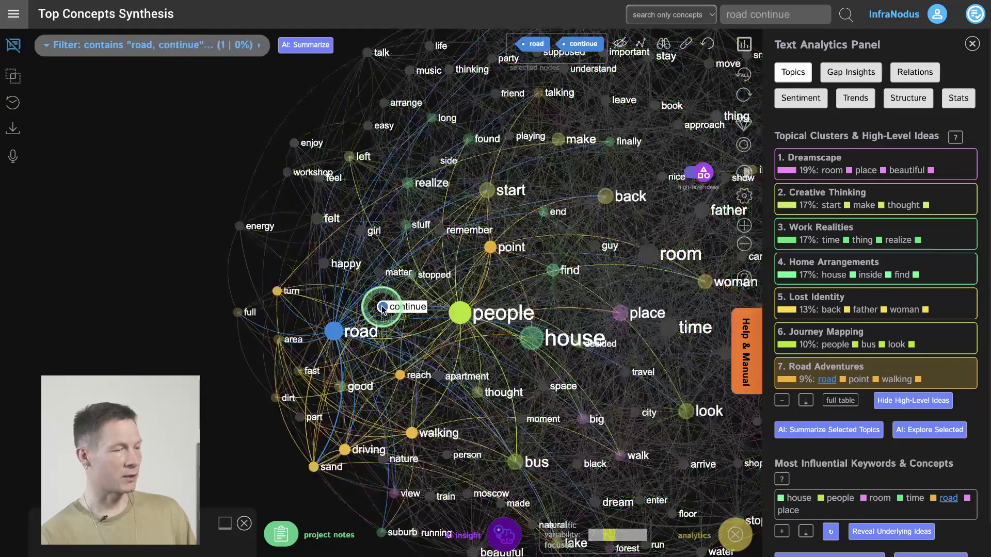
pyautogui.click(400, 375)
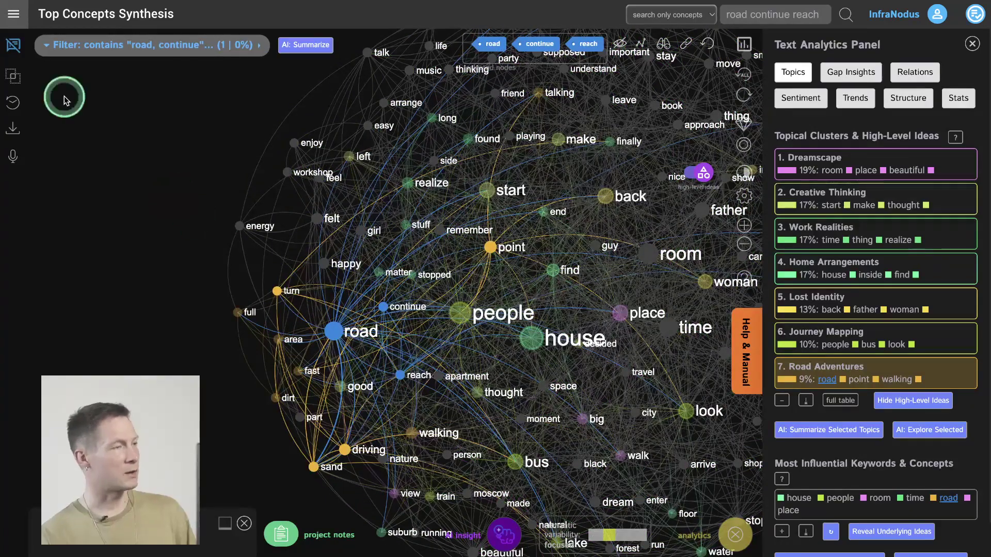
# Show the statements matching the selected concepts for reading, hide them again, and reset the graph selection.
pyautogui.click(13, 50)
pyautogui.click(13, 50)
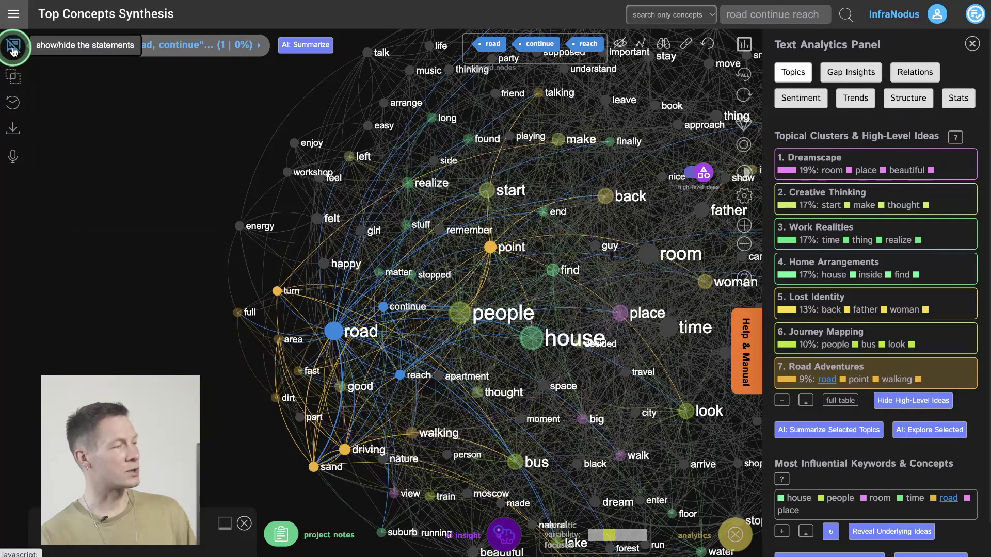
pyautogui.click(13, 50)
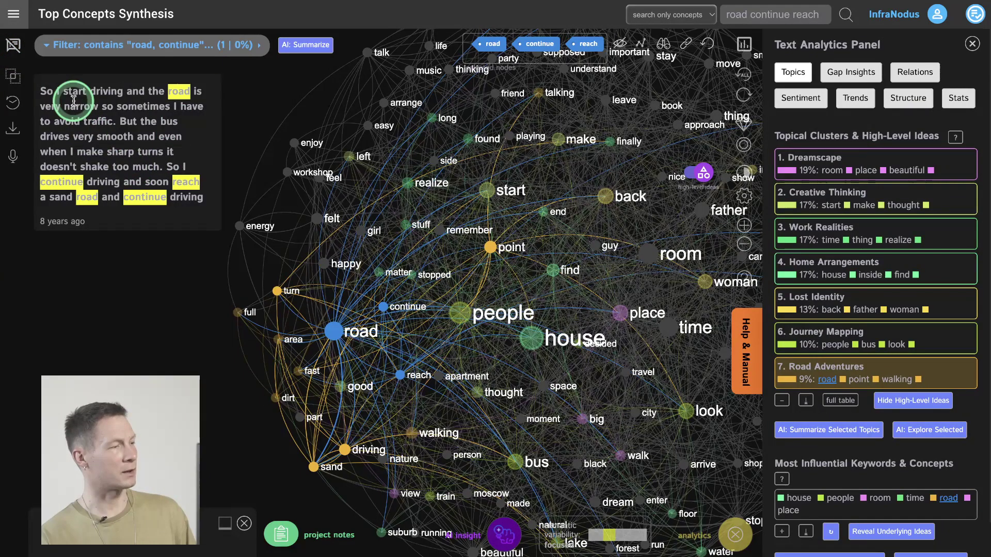
pyautogui.click(13, 45)
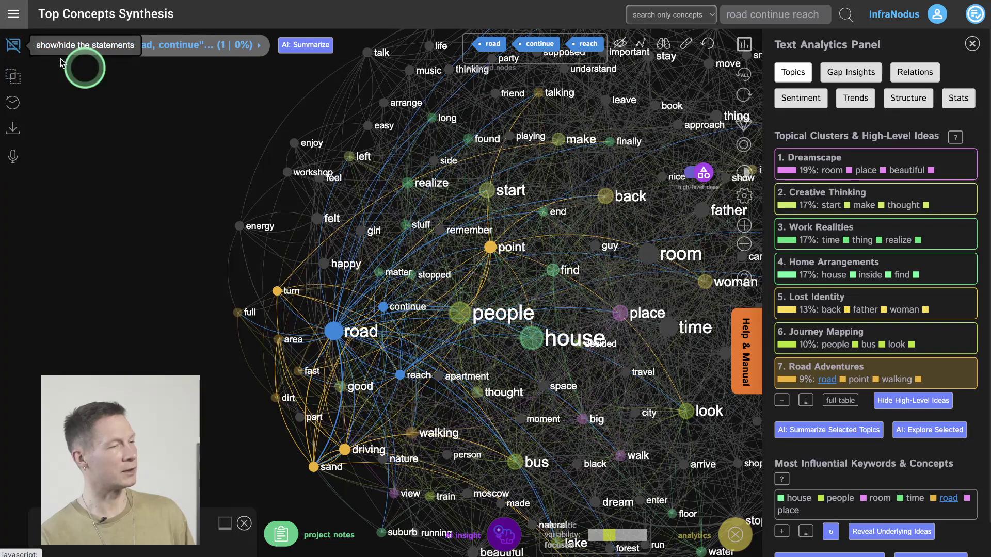
pyautogui.click(710, 47)
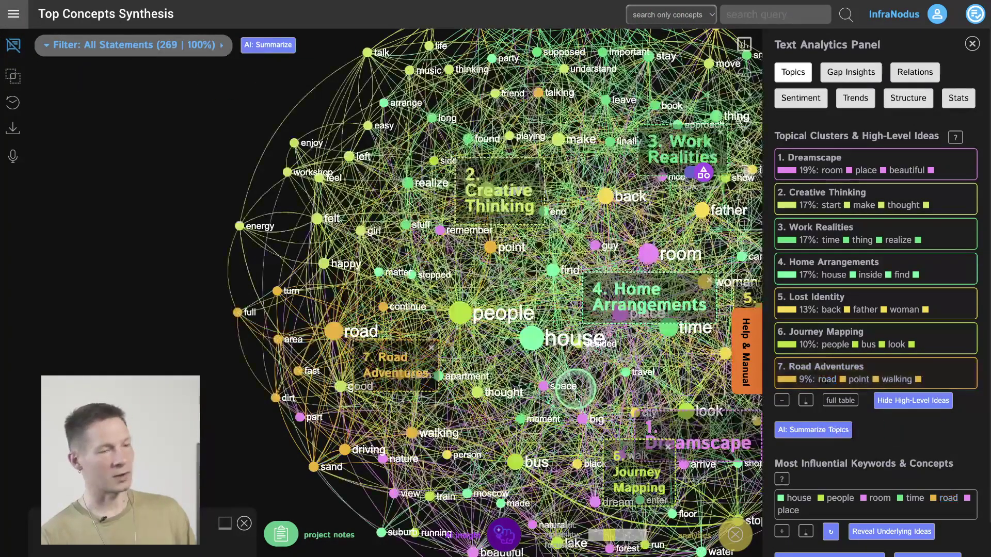
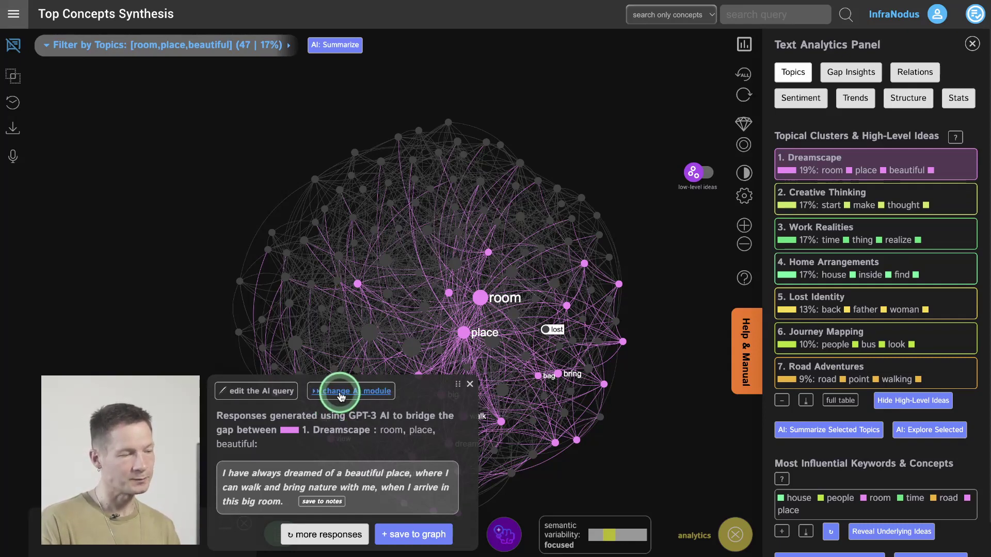
# Clear the Dreamscape topic filter to bring back the full graph.
pyautogui.click(888, 157)
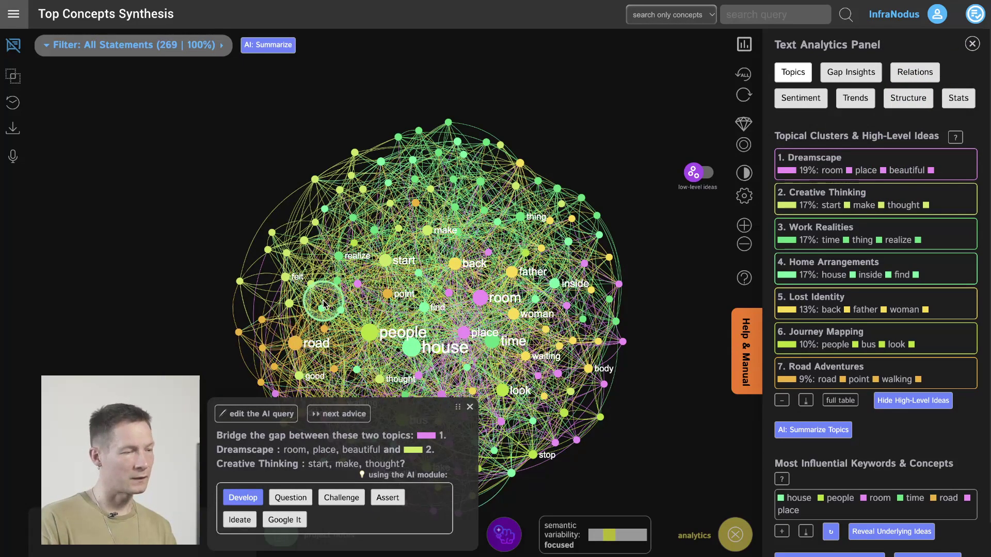
pyautogui.scroll(3, 322, 304)
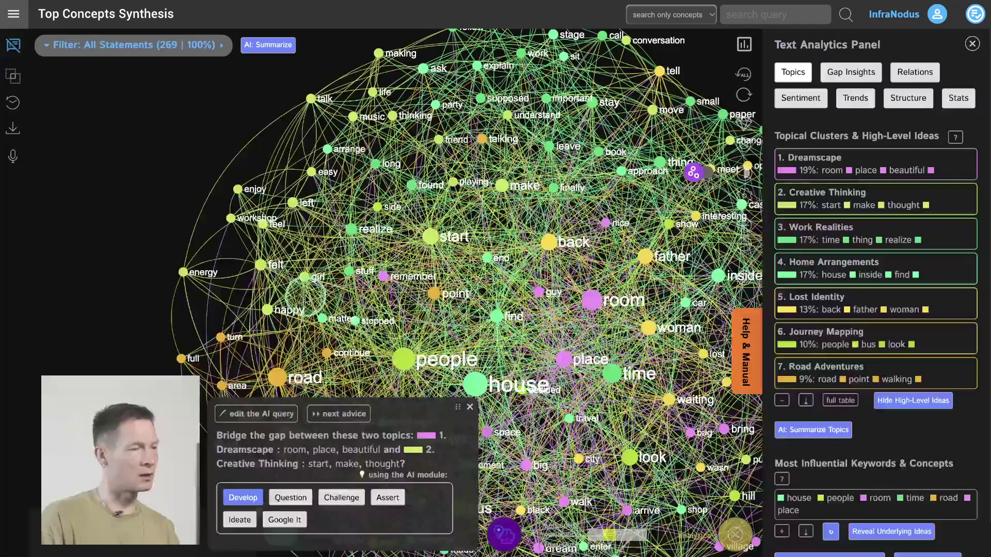
# Select the concepts "felt", "energy" and "talk" together in the graph.
pyautogui.click(261, 267)
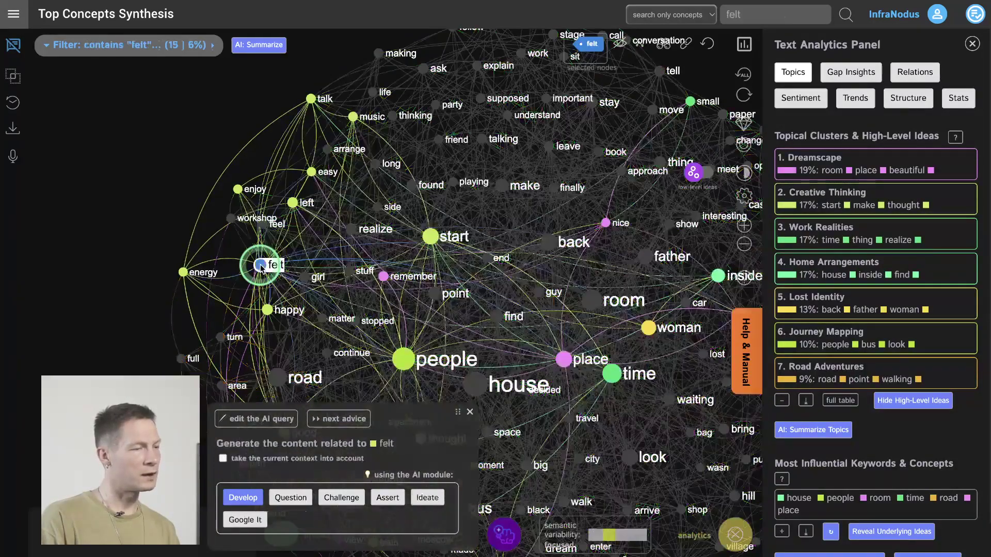
pyautogui.click(183, 272)
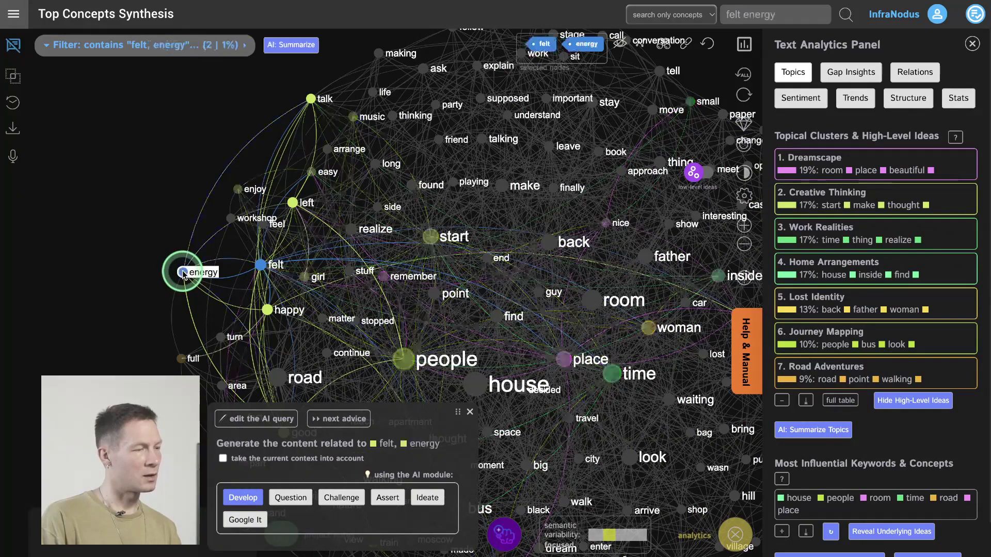
pyautogui.click(308, 105)
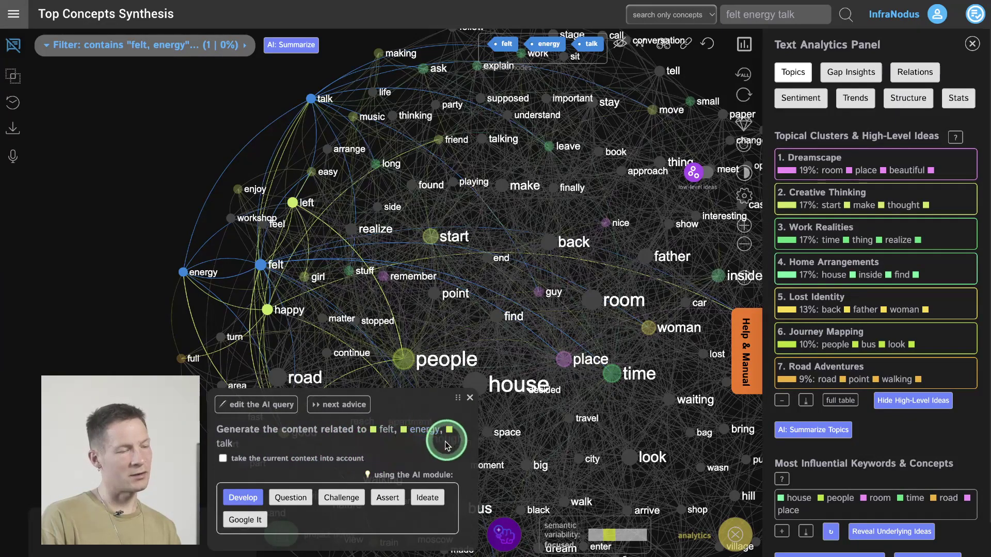
# Generate AI content developing the selected concepts with the current context taken into account, and request more responses.
pyautogui.click(223, 459)
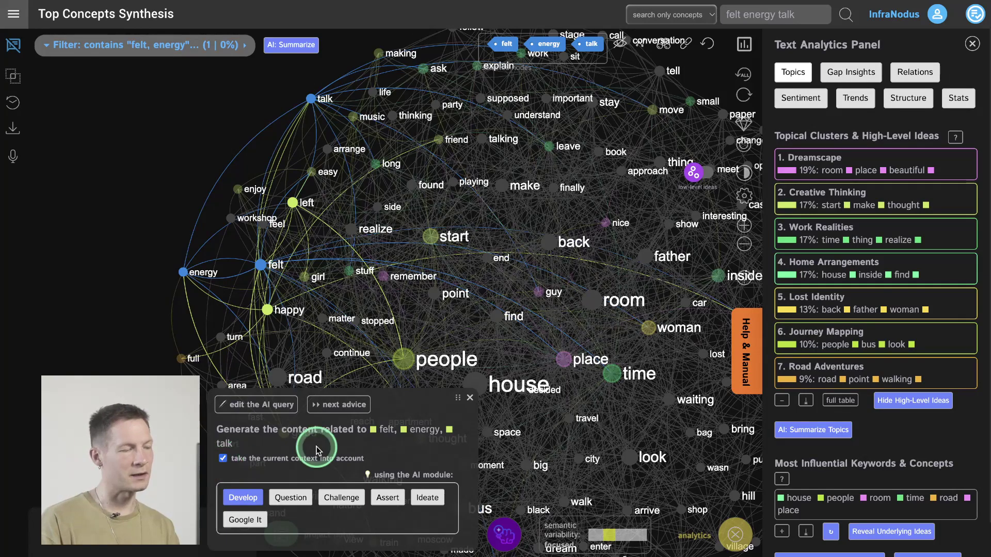
pyautogui.click(237, 496)
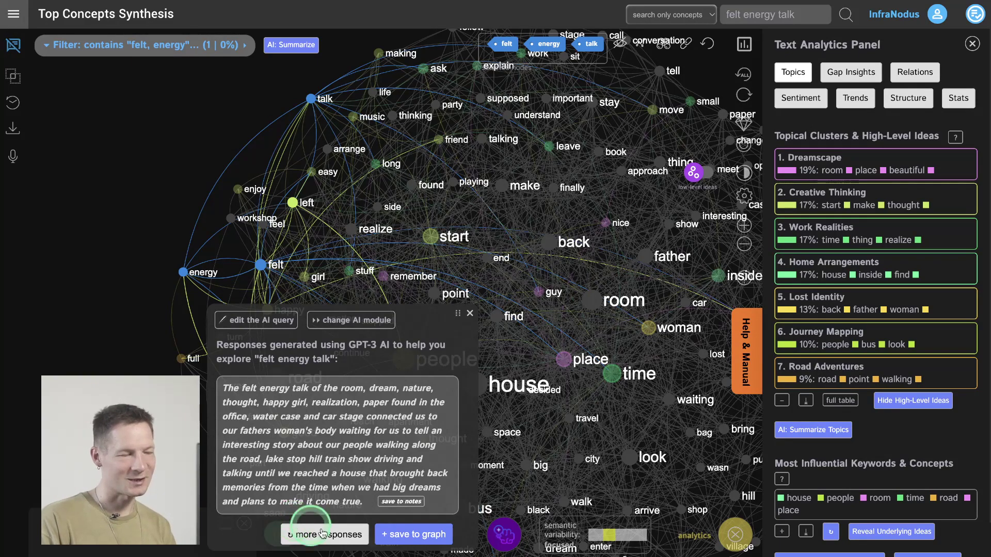
pyautogui.click(350, 541)
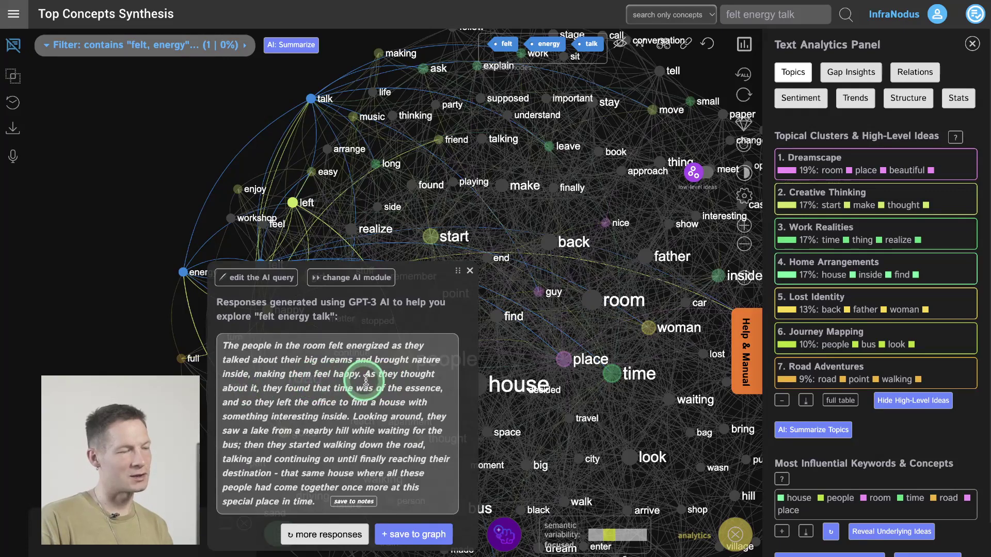
pyautogui.click(324, 533)
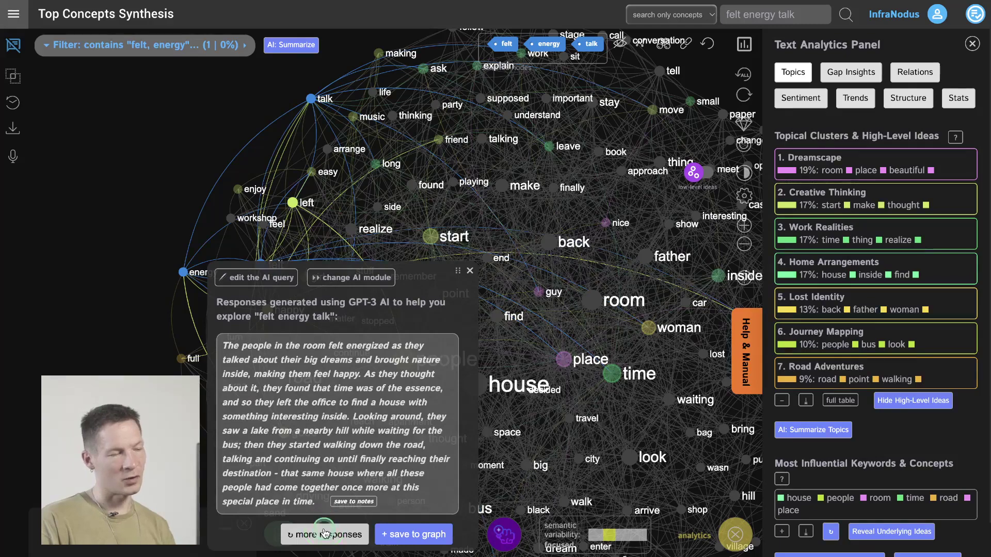
# Close the AI responses and reset the concept selection to restore the full graph.
pyautogui.click(469, 272)
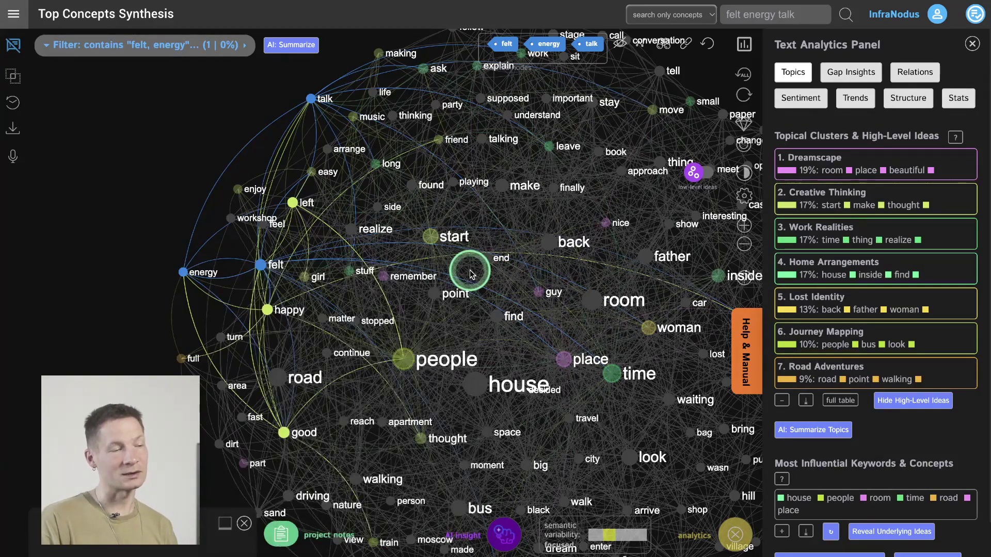
pyautogui.click(708, 44)
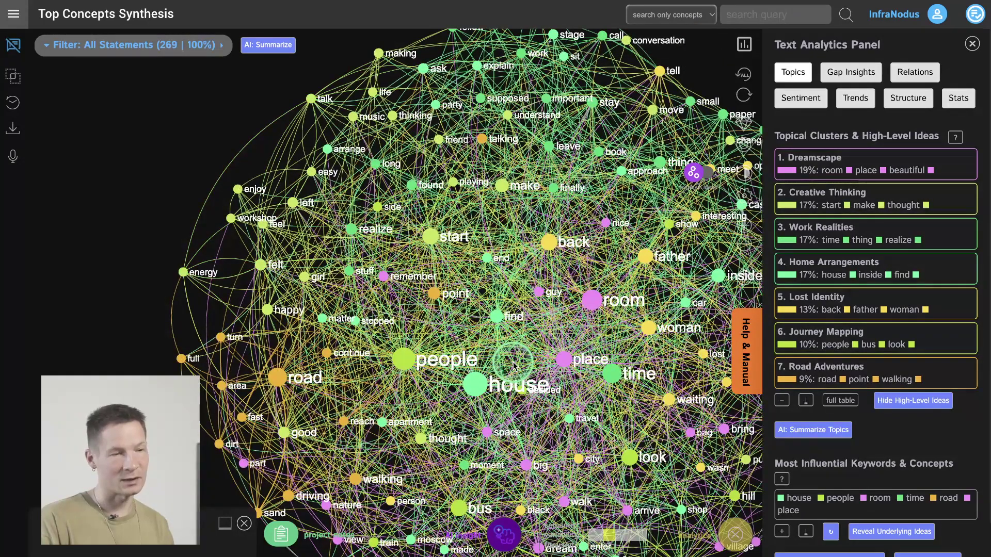
pyautogui.scroll(-5, 513, 366)
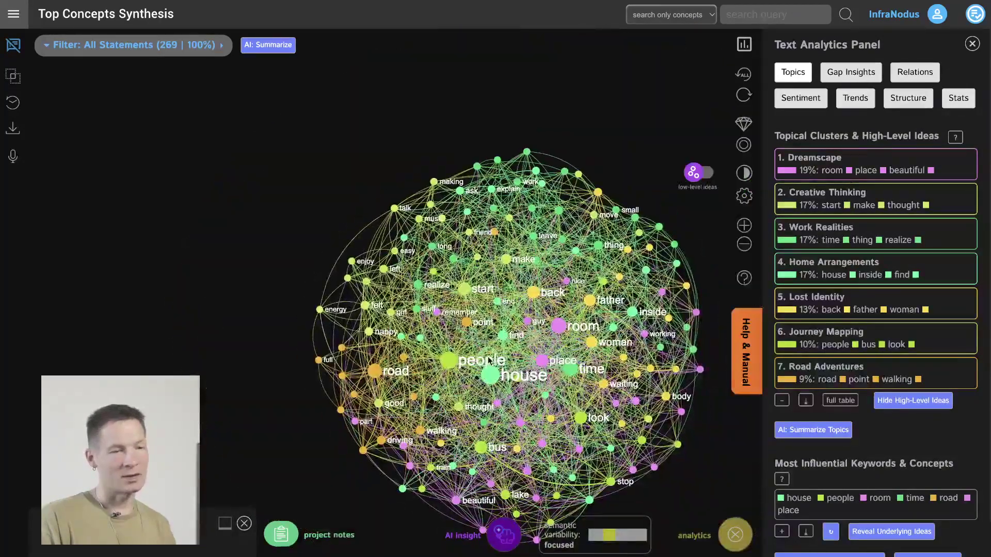
pyautogui.scroll(3, 490, 359)
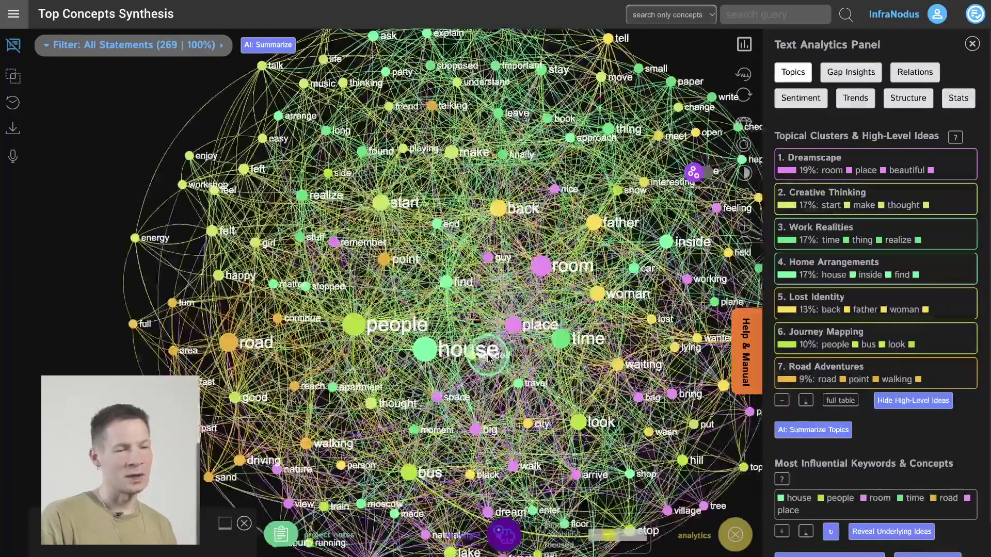
# Highlight the structural gap insight in the network and browse other gaps up to the one between Work Realities and Creative Thinking.
pyautogui.click(838, 75)
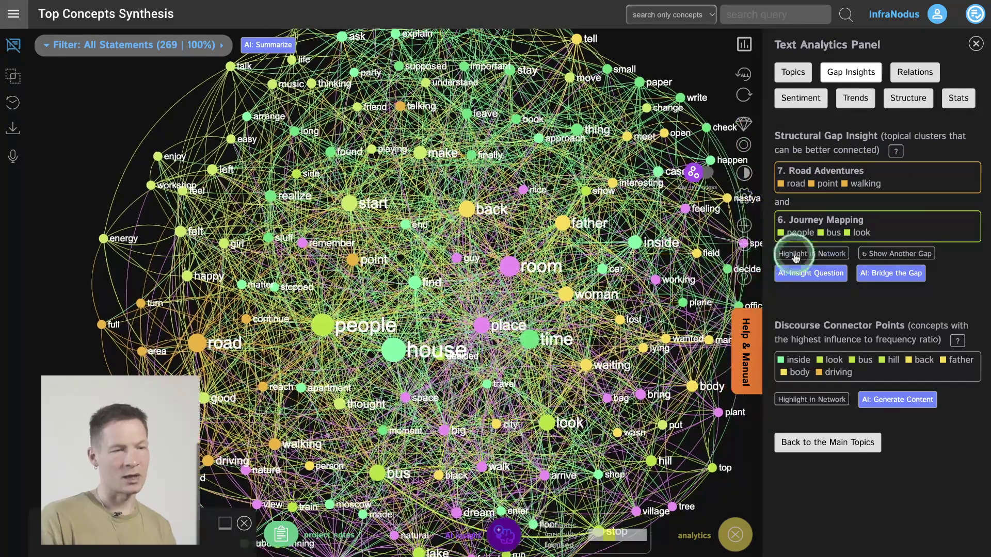
pyautogui.click(802, 254)
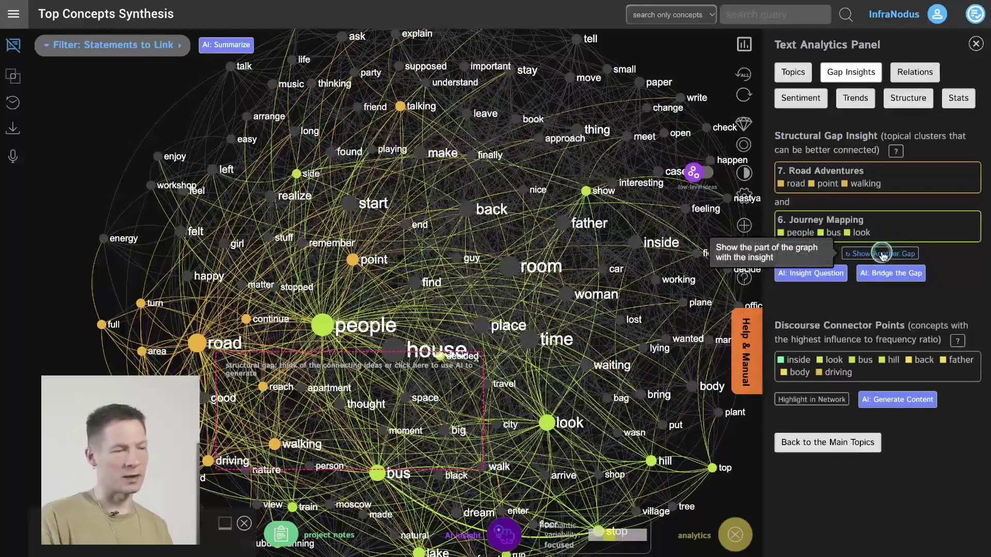
pyautogui.click(882, 254)
pyautogui.click(884, 254)
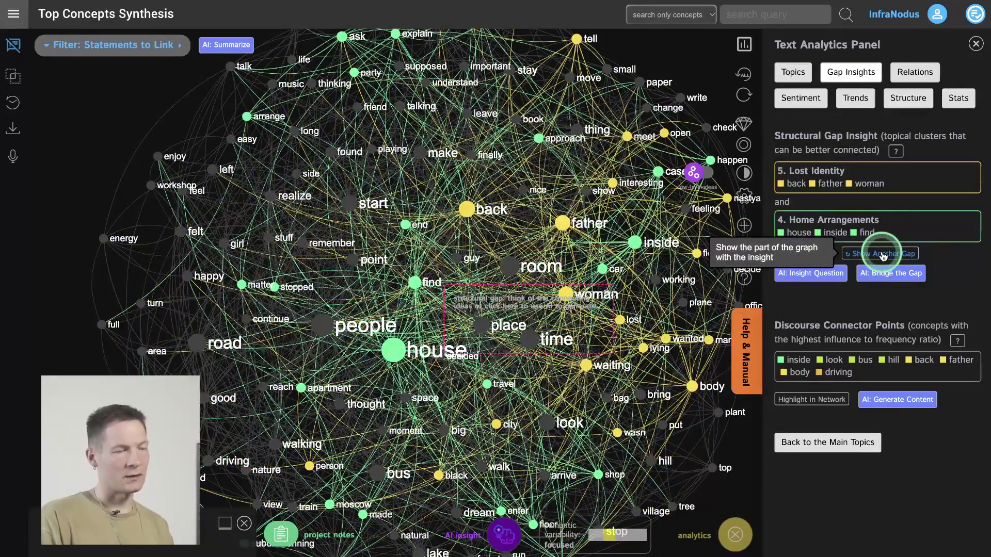
pyautogui.click(883, 254)
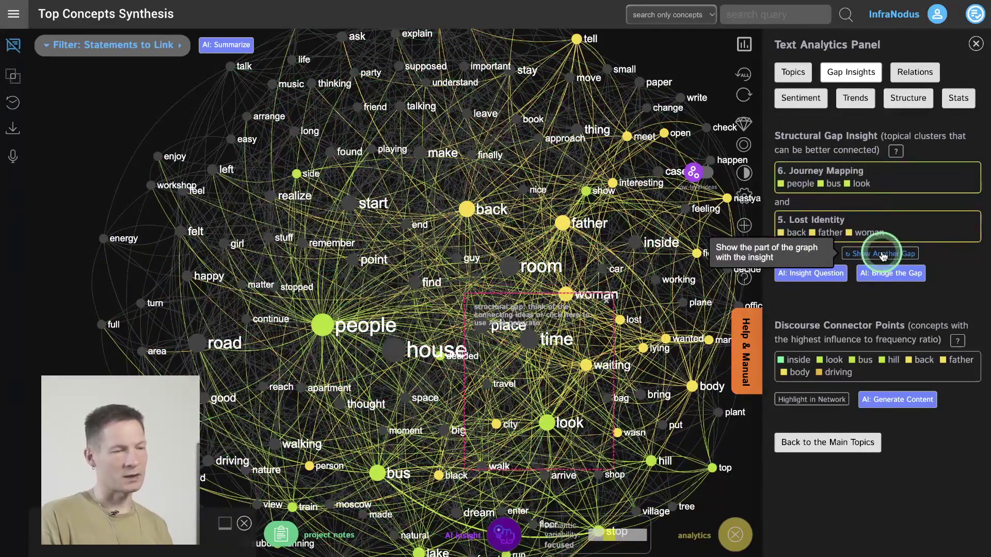
pyautogui.click(883, 255)
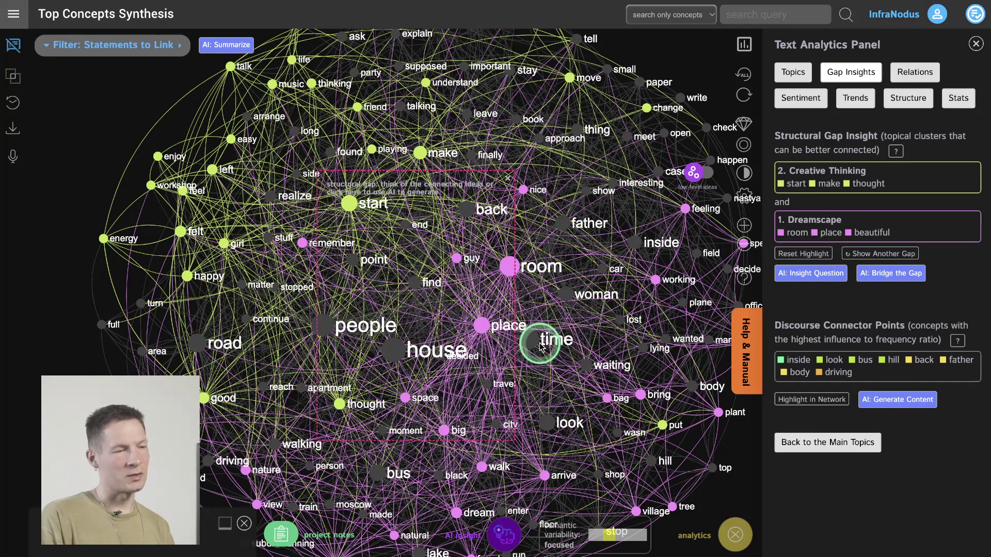
pyautogui.scroll(-3, 540, 345)
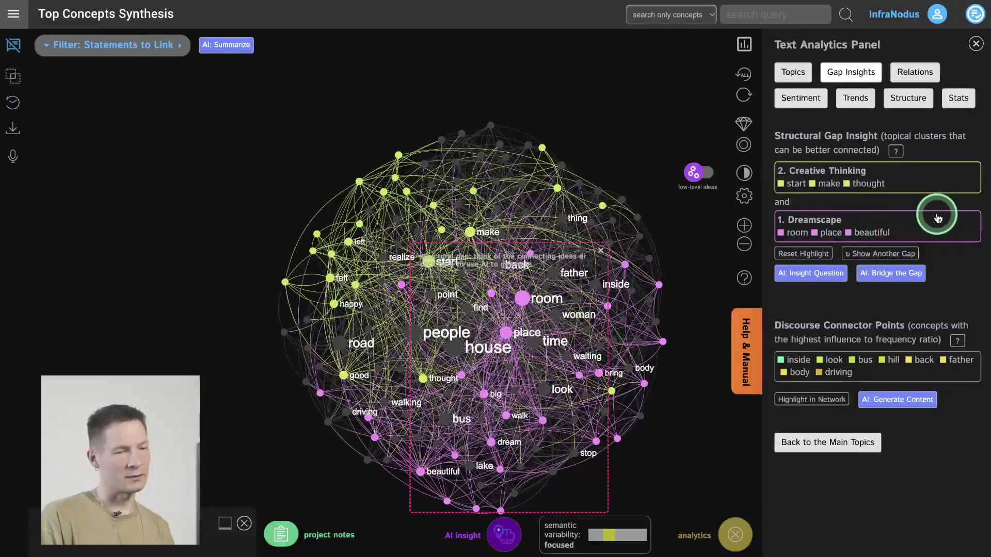
pyautogui.click(891, 253)
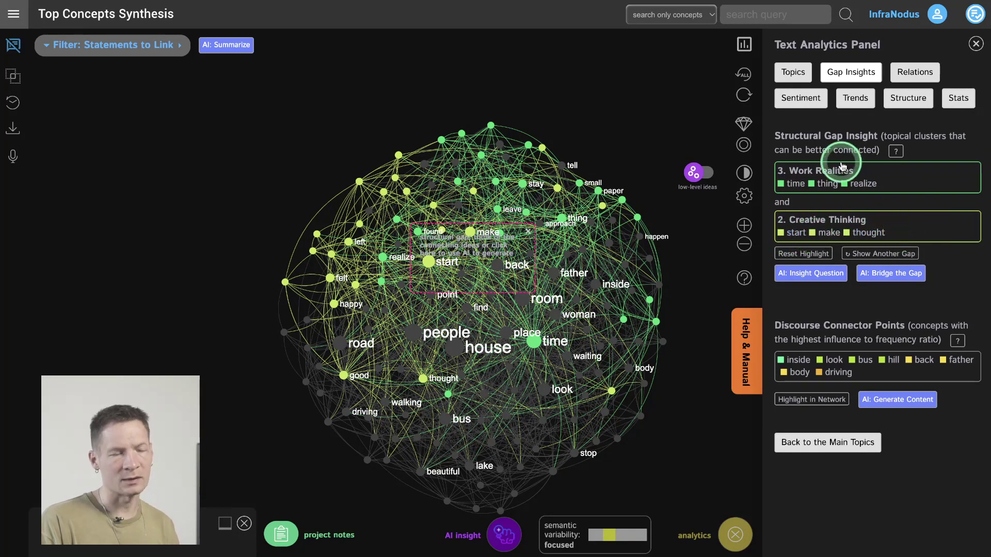
# Return to the topical clusters and expand the full concept lists of Work Realities and Home Arrangements.
pyautogui.click(807, 80)
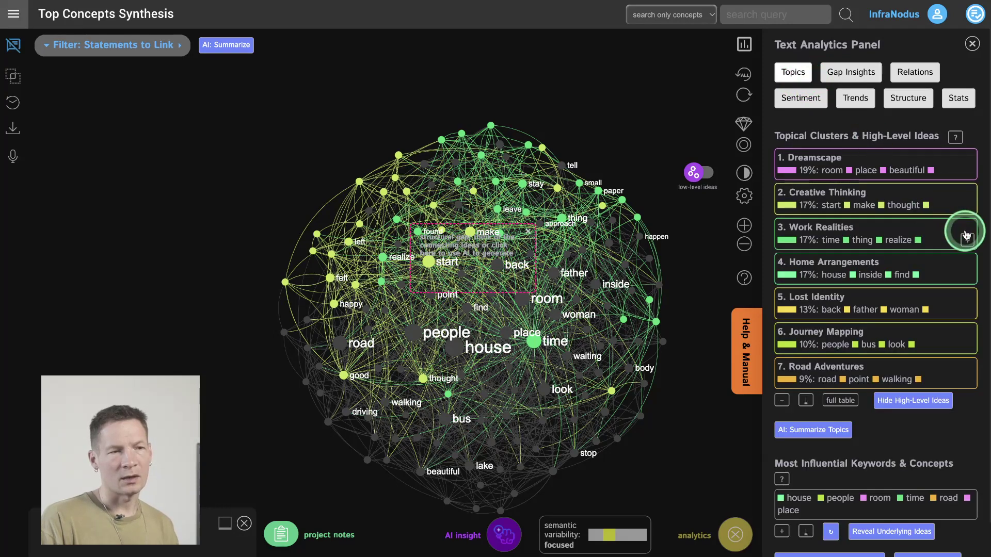
pyautogui.click(967, 239)
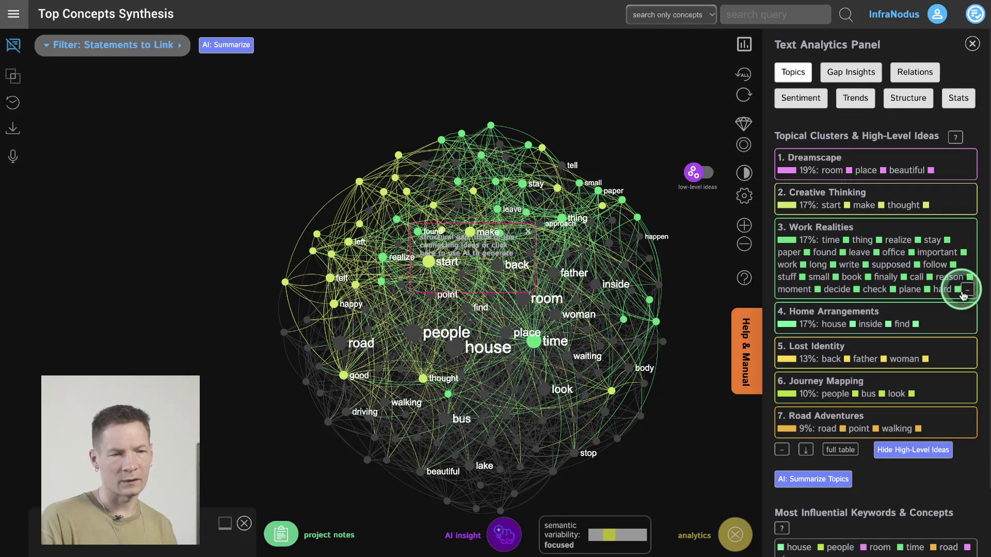
pyautogui.click(968, 324)
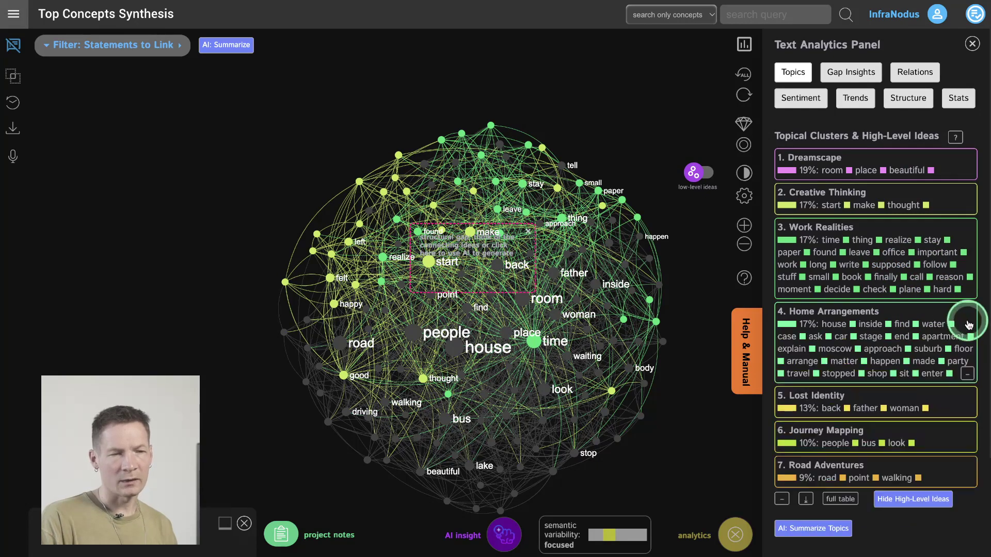
# Add Home Arrangements to the highlighted clusters, and deselect Creative Thinking, Work Realities and Home Arrangements again.
pyautogui.click(968, 324)
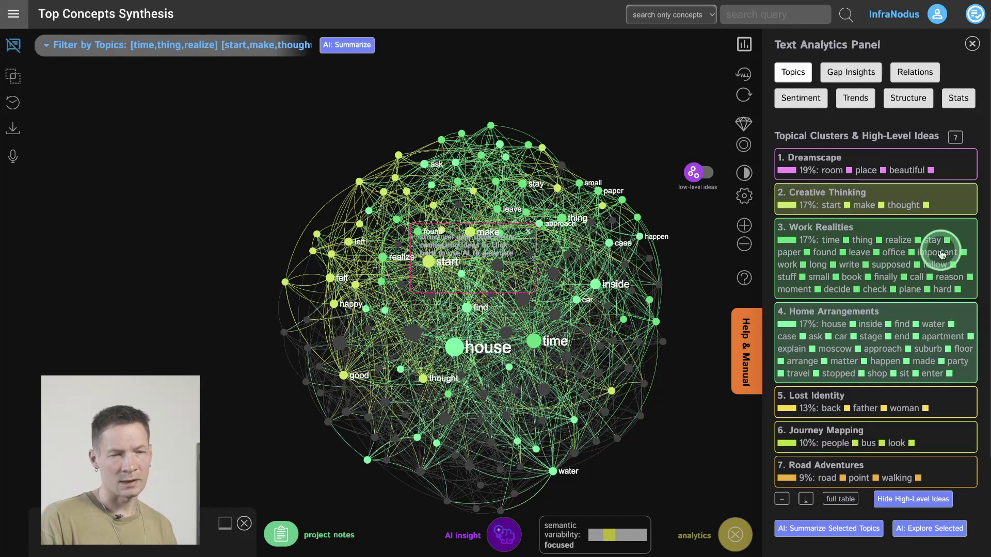
pyautogui.click(942, 209)
pyautogui.click(939, 232)
pyautogui.click(933, 309)
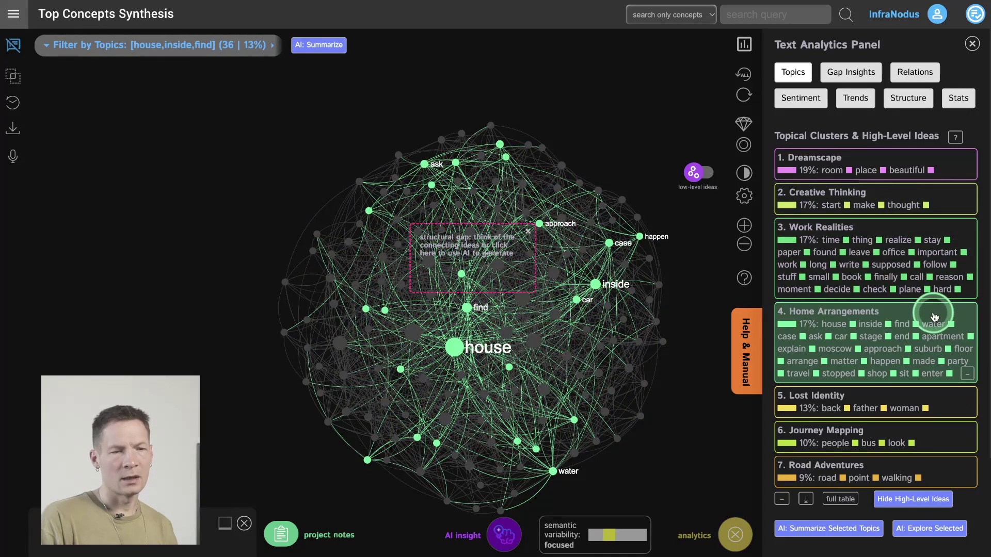
# Go back to the gap insights, highlight the gap between Road Adventures and the people-bus-look cluster, and hide the statements.
pyautogui.click(850, 77)
pyautogui.click(814, 254)
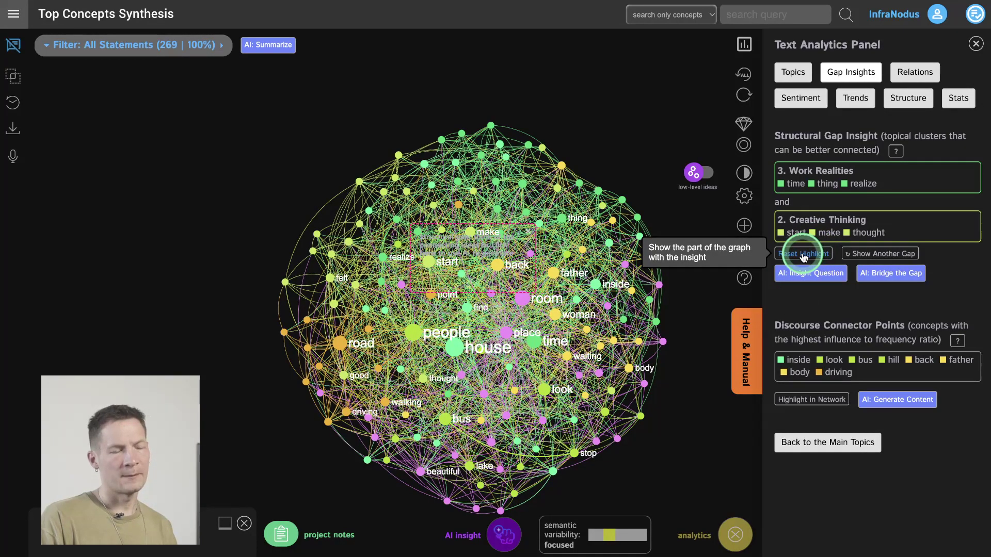
pyautogui.click(804, 255)
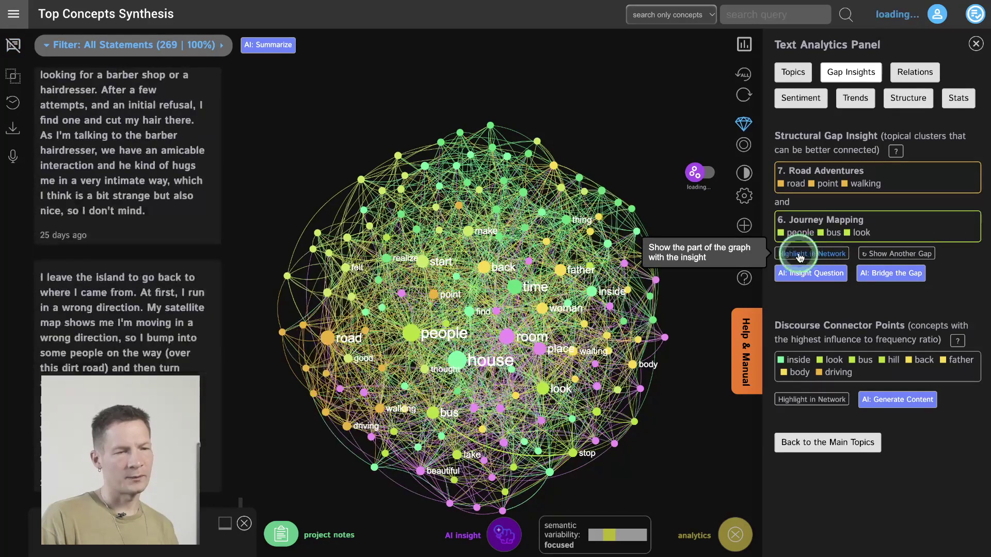
pyautogui.click(799, 256)
pyautogui.click(13, 44)
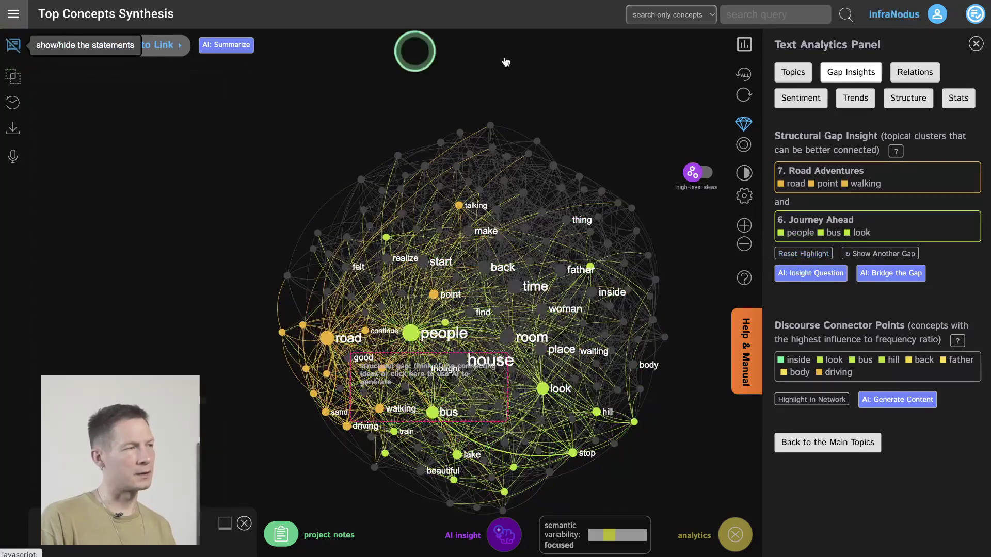
# Browse the alternative structural gaps up to the one between Work Realities and Creative Flow.
pyautogui.click(880, 255)
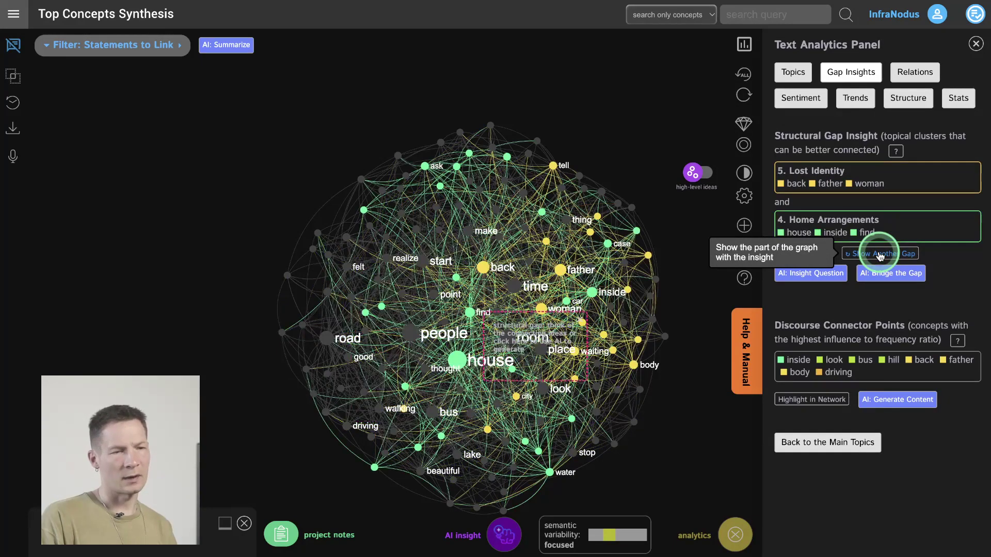
pyautogui.click(879, 255)
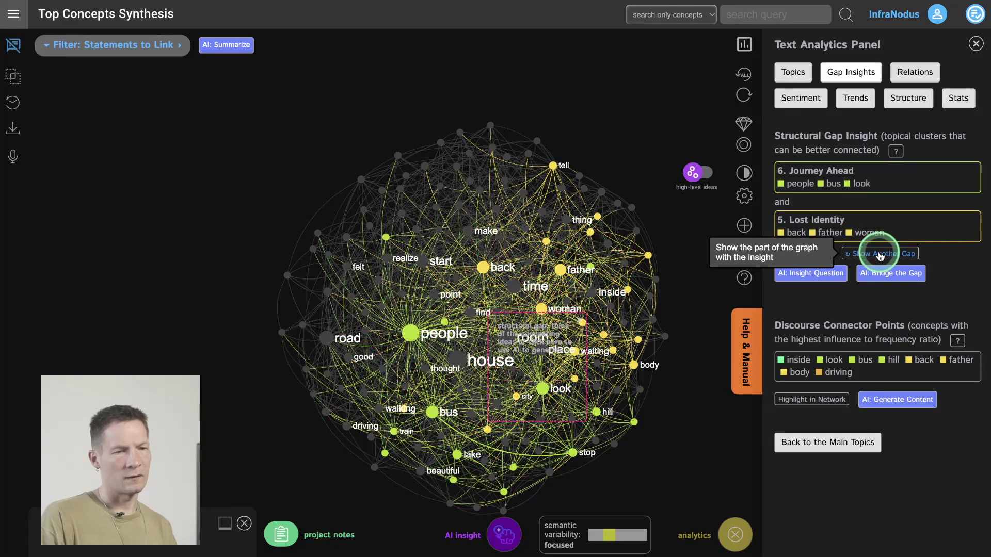
pyautogui.click(879, 255)
pyautogui.click(880, 255)
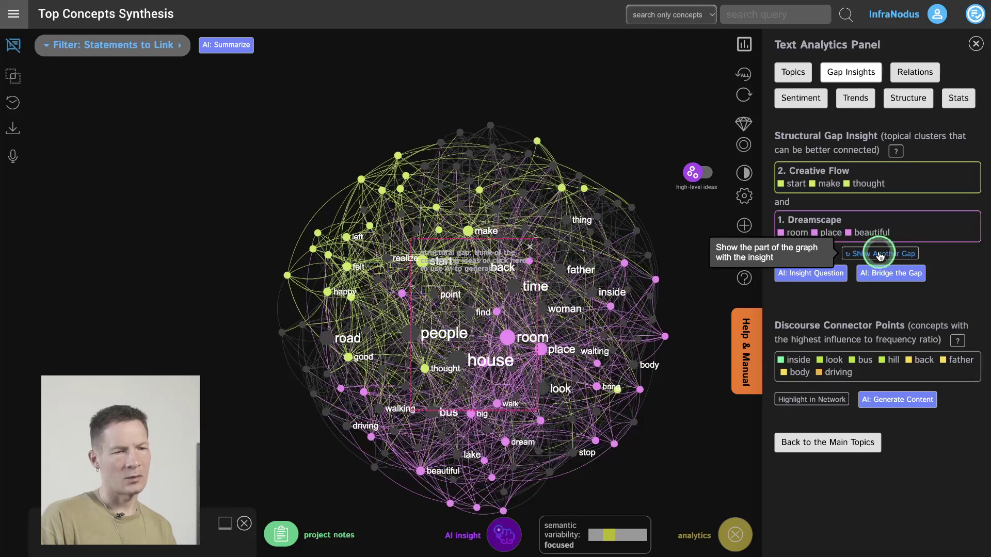
pyautogui.click(879, 255)
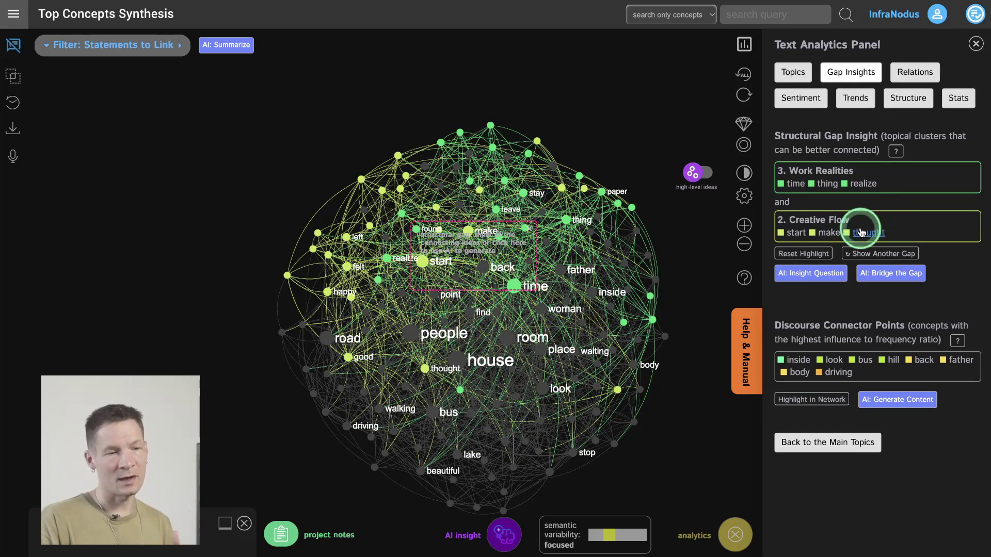
# Generate AI insight questions bridging Work Realities and Creative Flow, requesting two further questions.
pyautogui.click(820, 276)
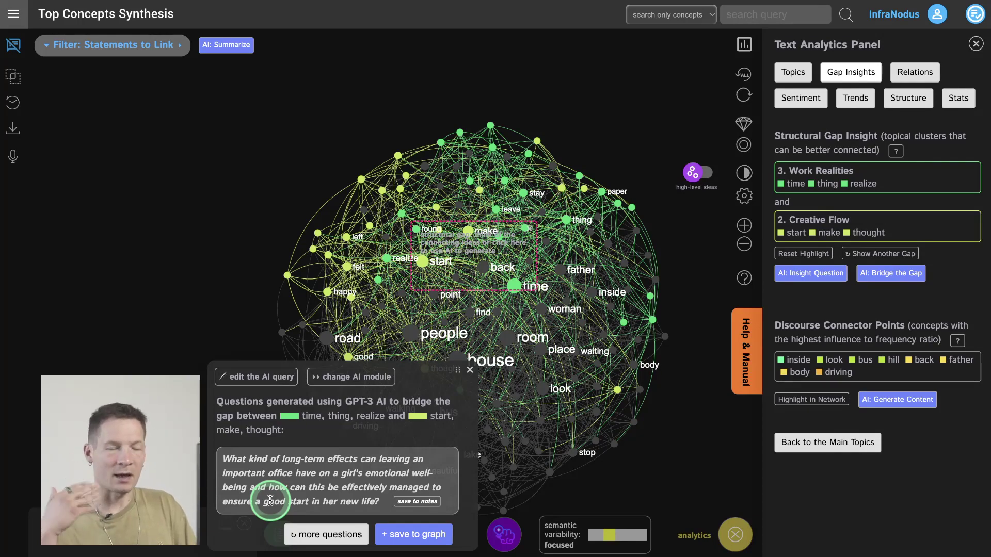
pyautogui.click(327, 535)
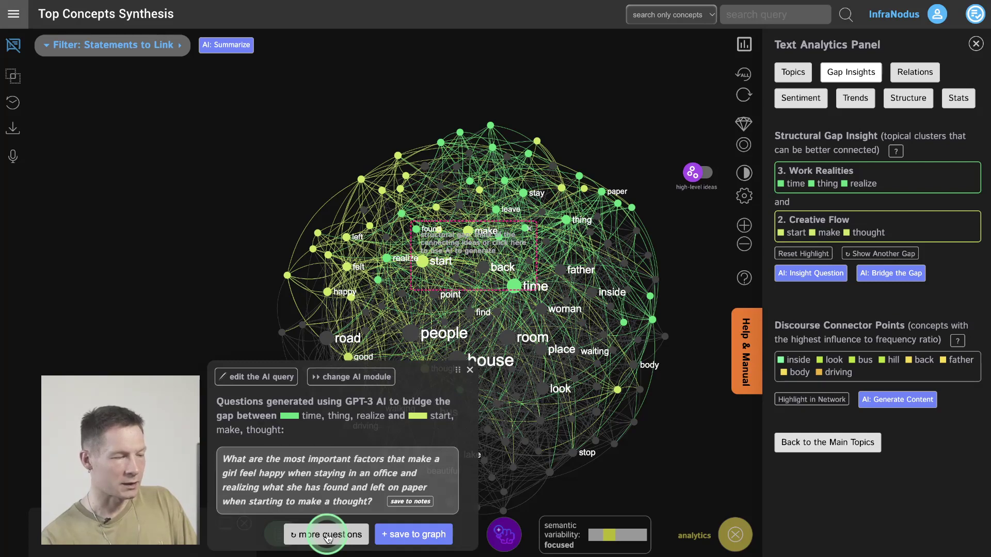
pyautogui.click(328, 537)
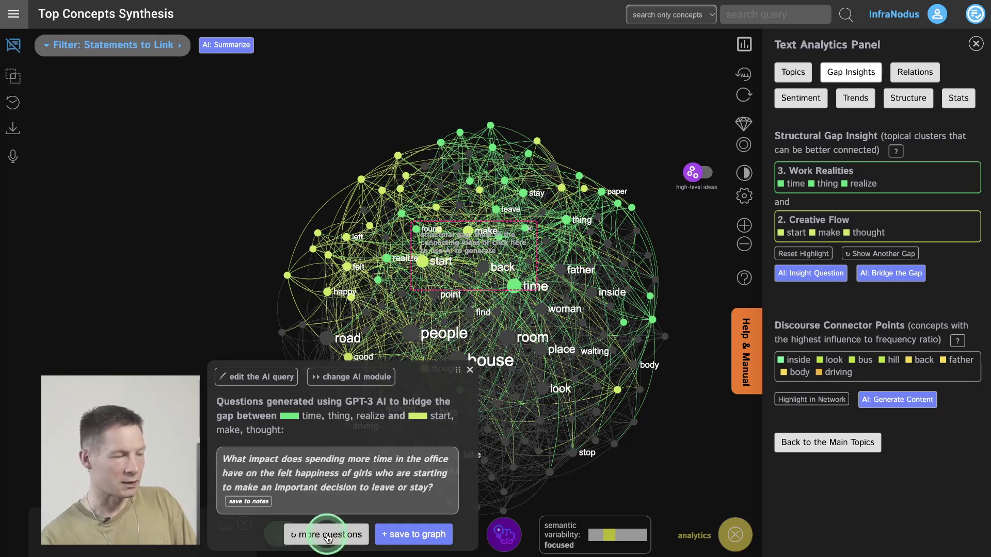
# Switch to the gap between Lost Identity and Home Arrangements, and generate two AI insight questions bridging it.
pyautogui.click(868, 254)
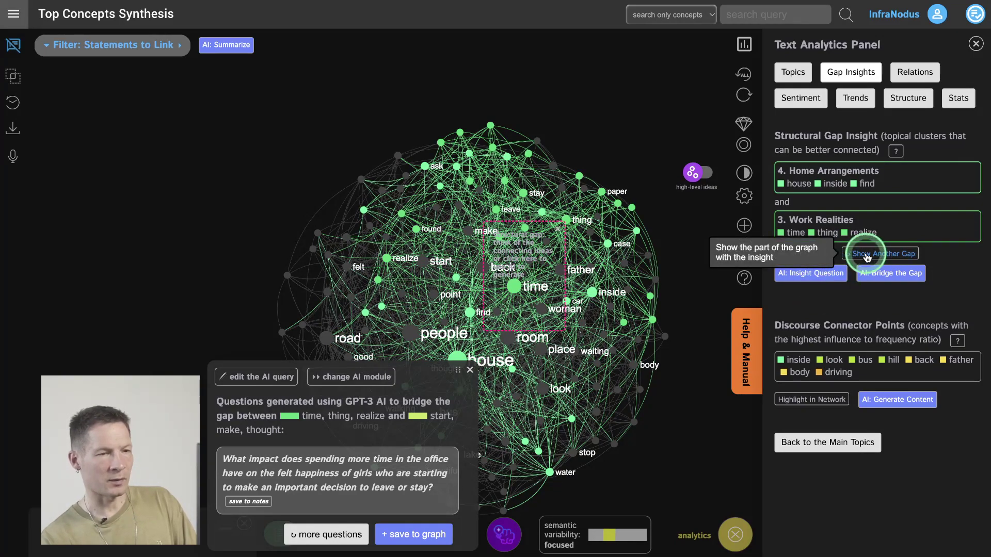
pyautogui.click(866, 255)
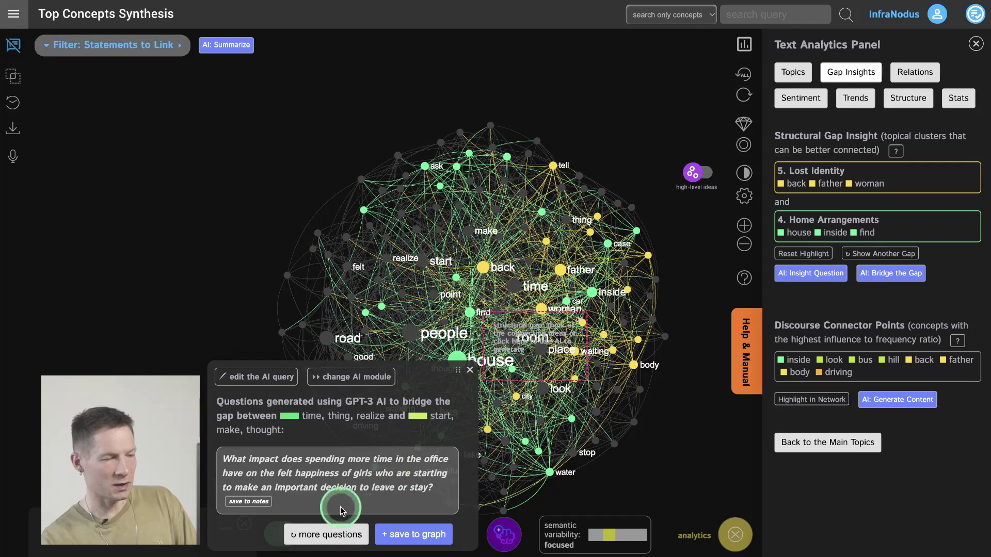
pyautogui.click(809, 273)
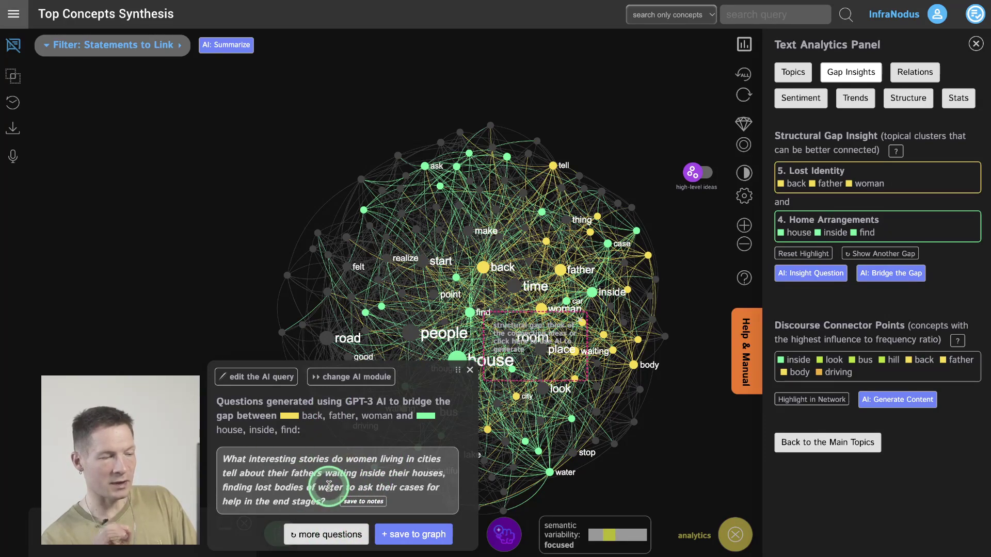
pyautogui.click(320, 537)
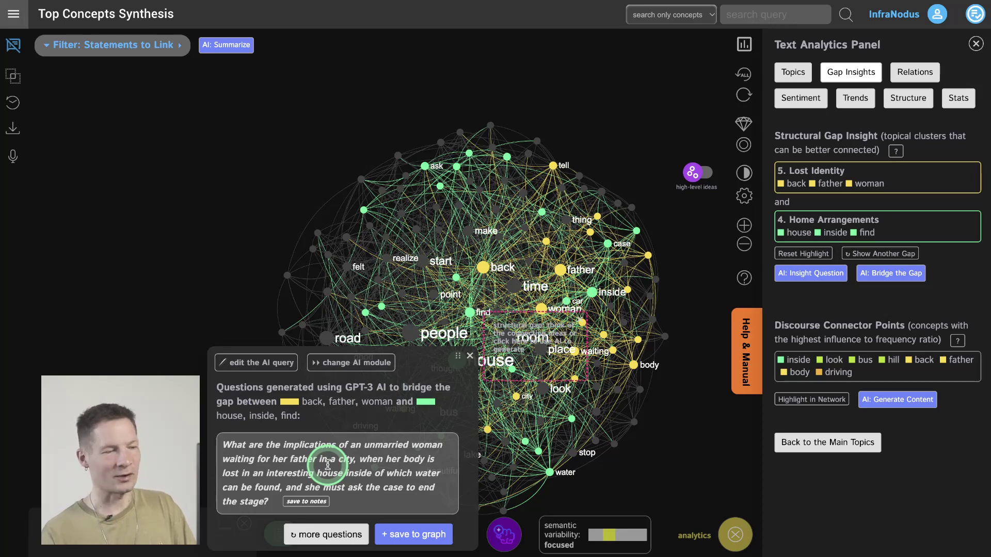
# Close the generated questions and return to the overview of topical clusters.
pyautogui.moveTo(451, 349); pyautogui.dragTo(470, 363)
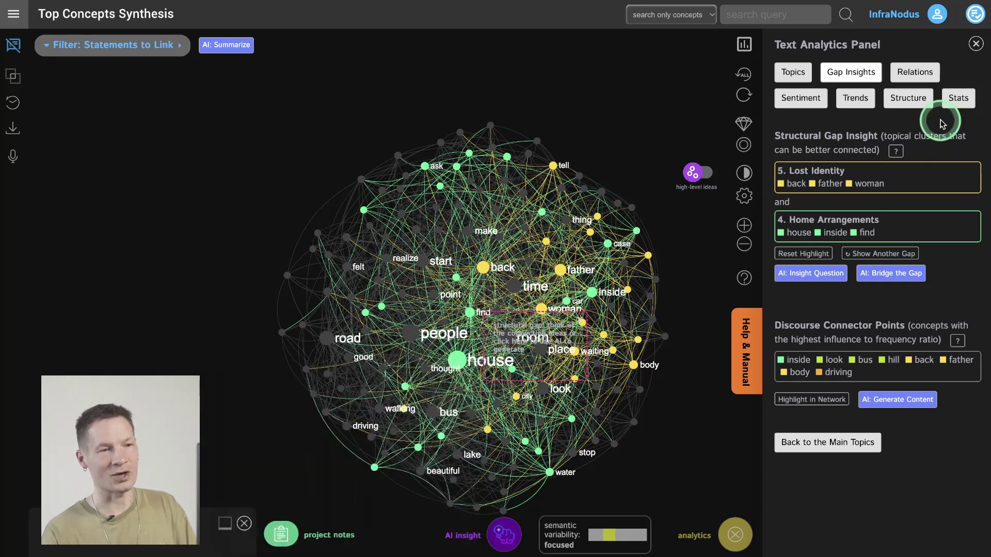
pyautogui.click(795, 72)
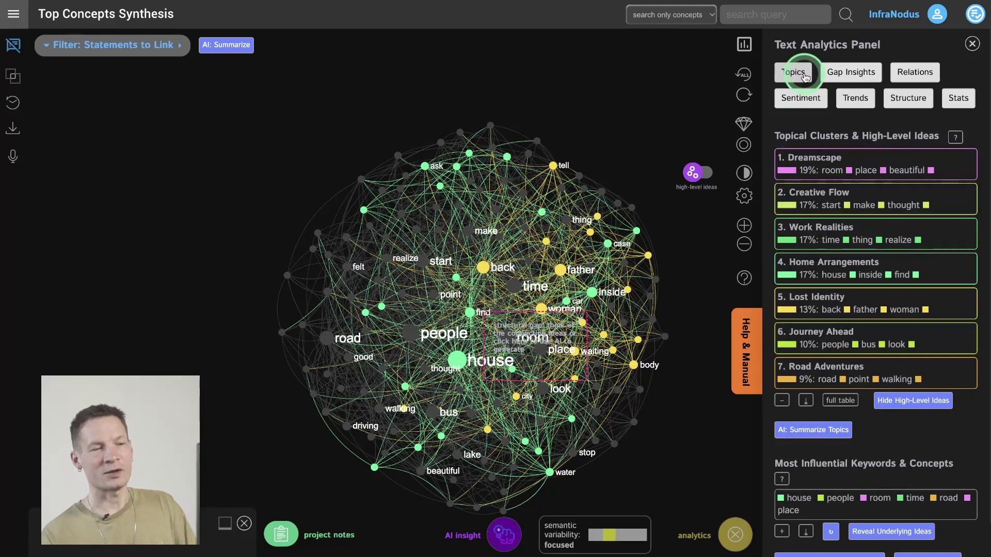